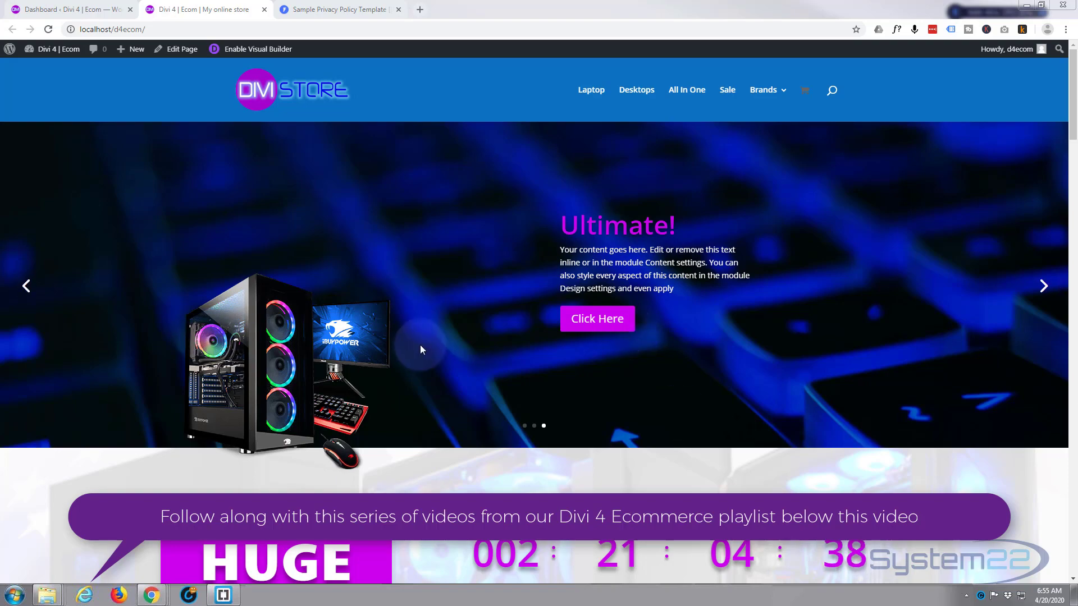
# - Switch to the Termly template page and close its share popup
pyautogui.scroll(-8, 426, 343)
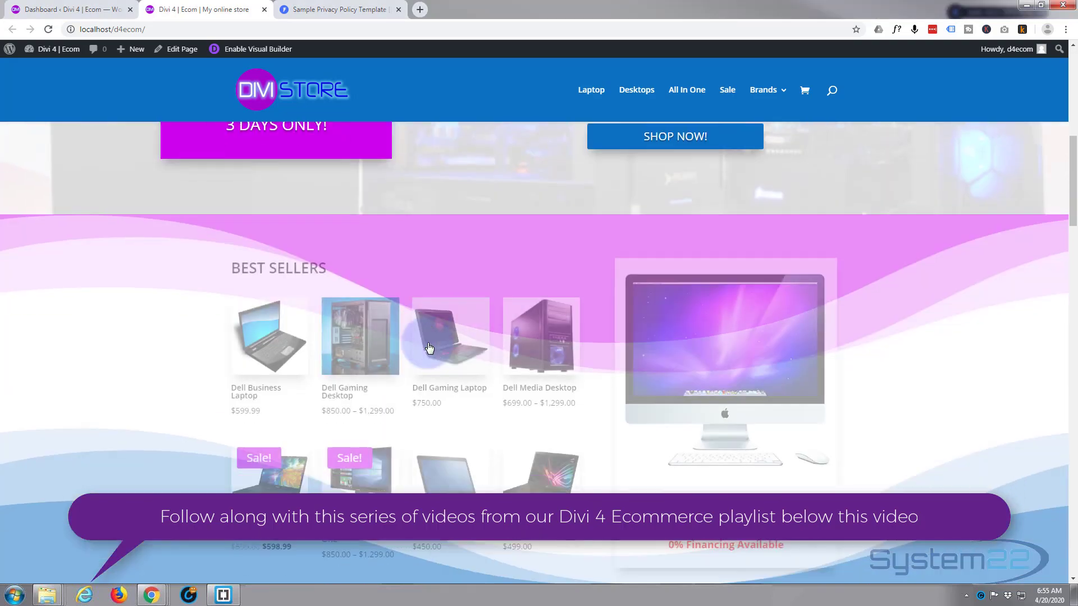
pyautogui.scroll(-12, 429, 348)
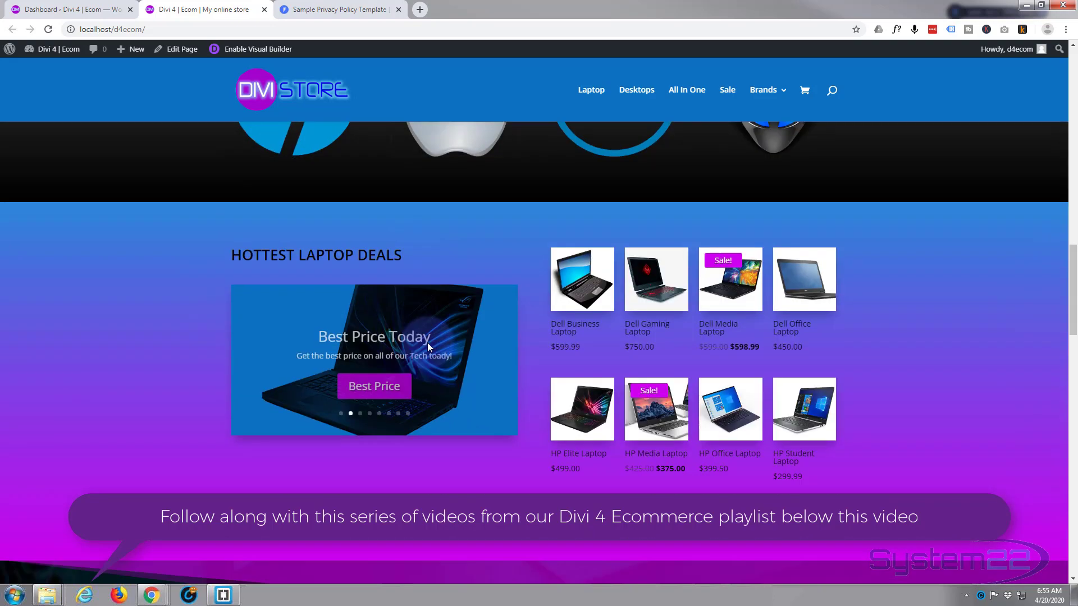
pyautogui.scroll(-12, 428, 348)
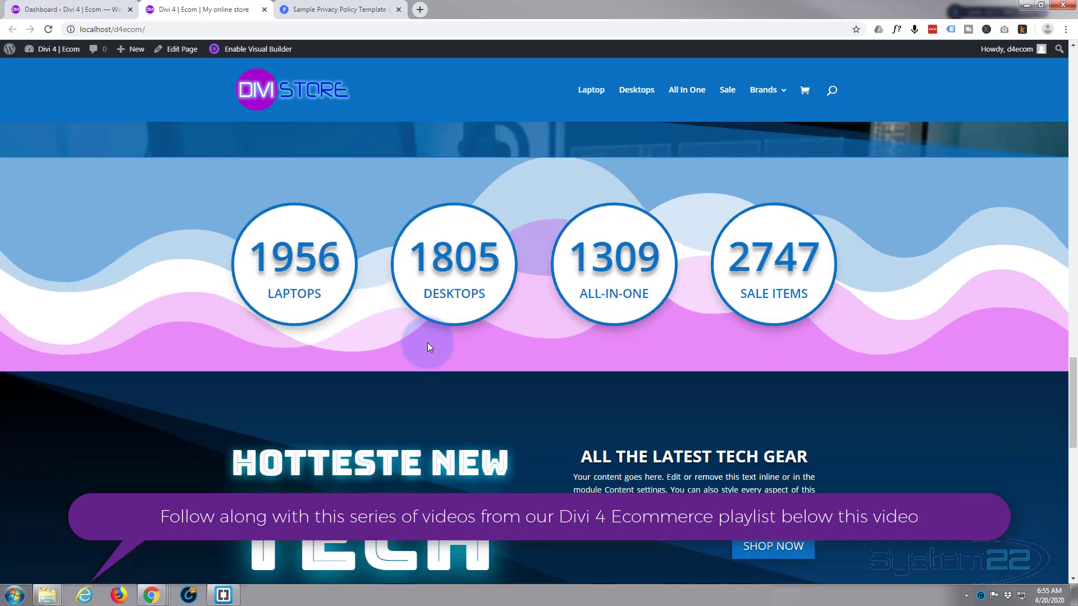
pyautogui.scroll(-12, 428, 347)
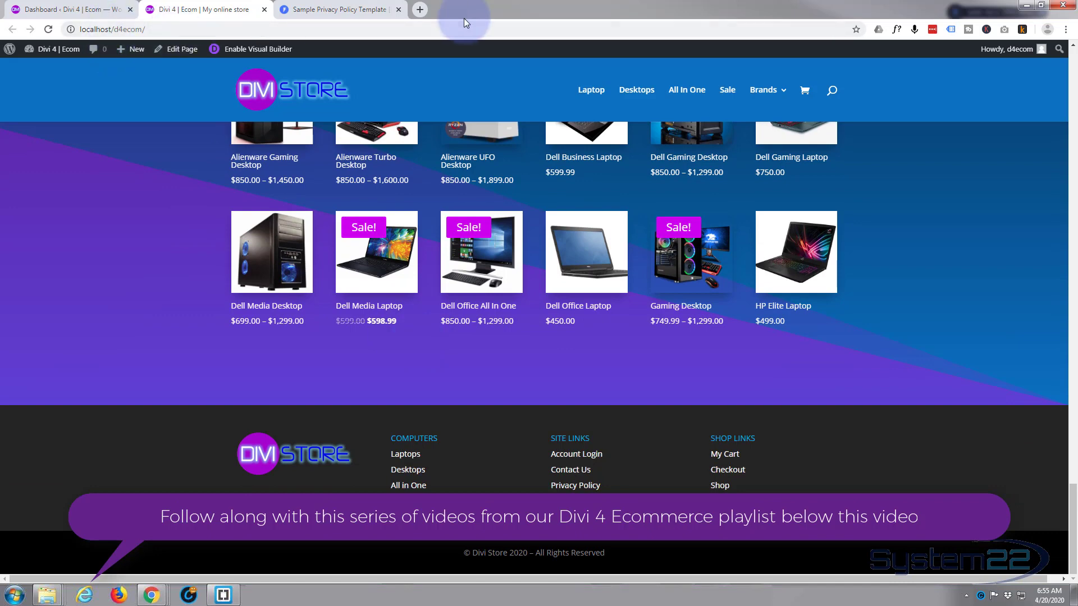
pyautogui.click(313, 9)
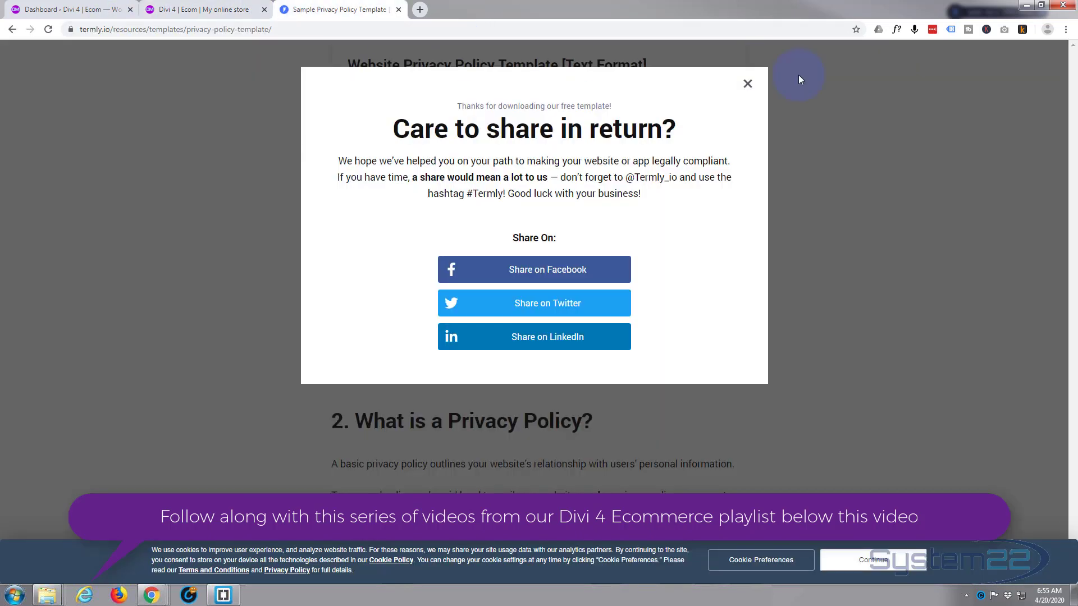
pyautogui.click(748, 84)
# - Scroll the Termly page to the Download Privacy Policy Template button
pyautogui.scroll(5, 168, 204)
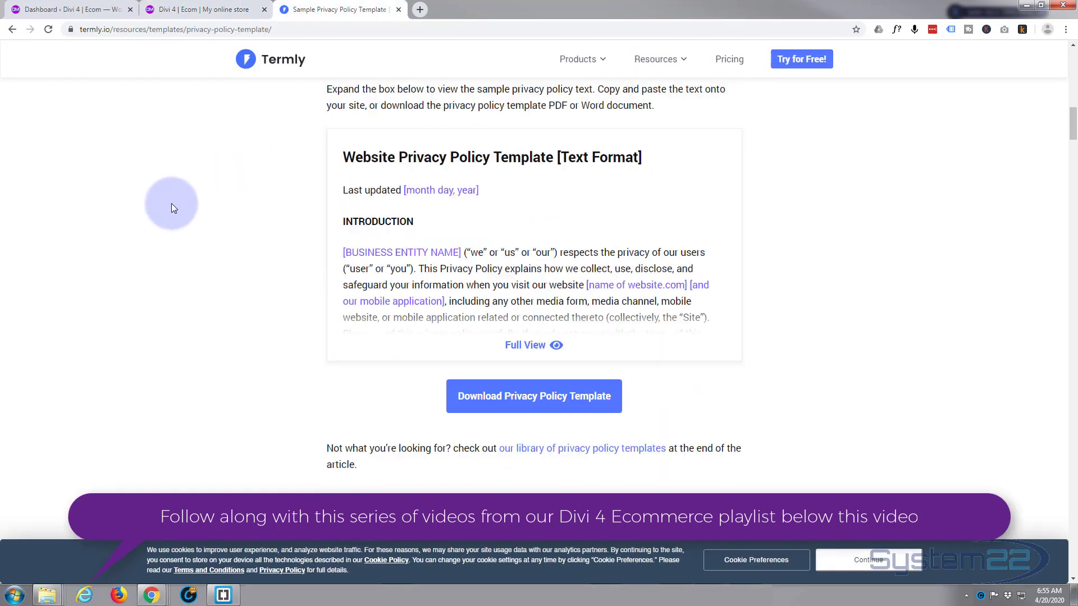
pyautogui.scroll(5, 170, 203)
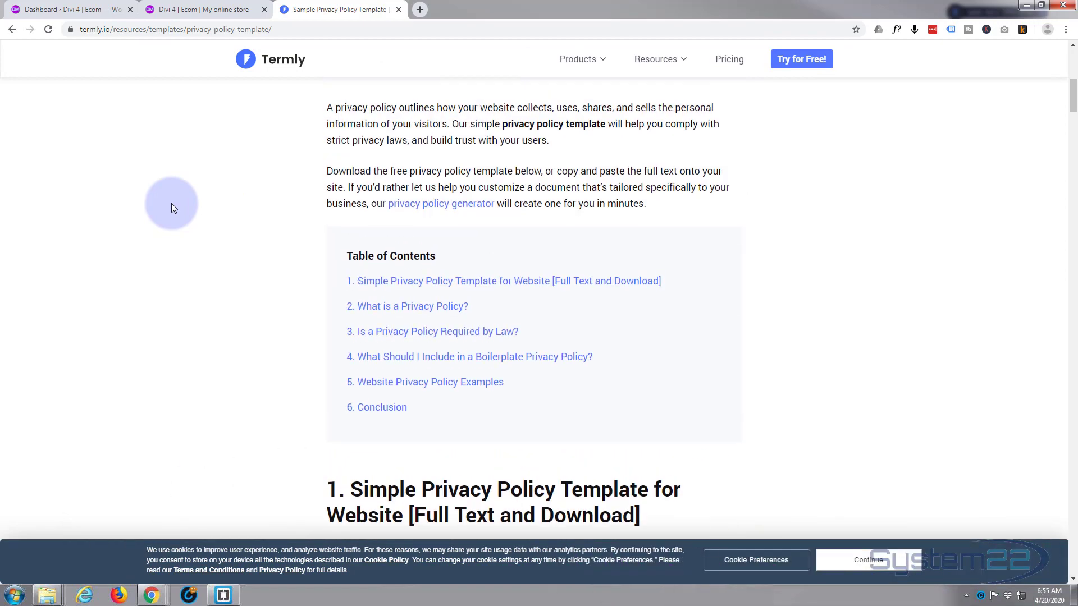
pyautogui.scroll(8, 251, 183)
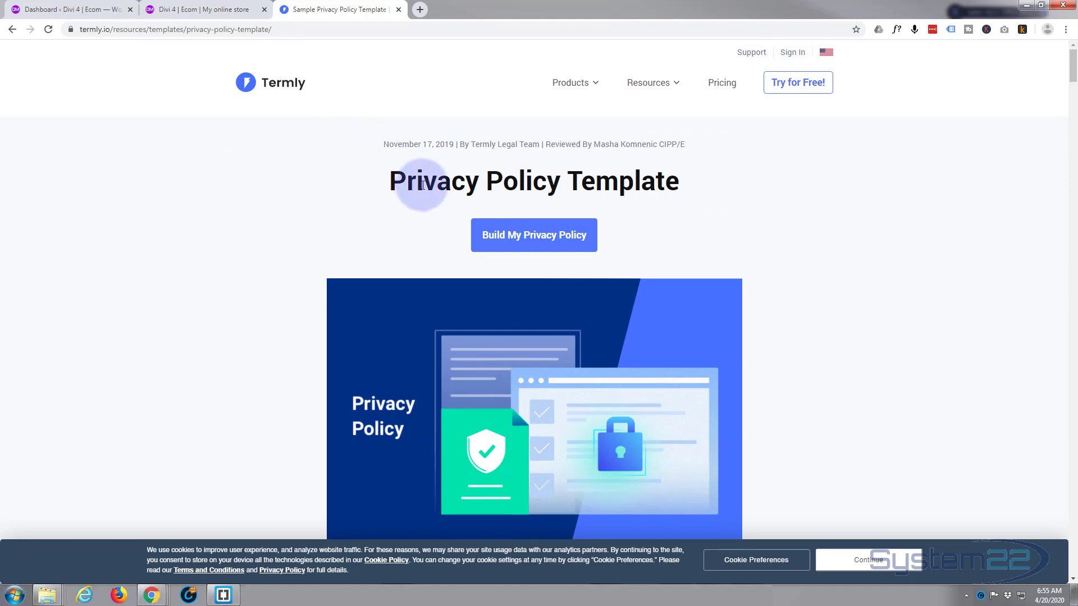
pyautogui.scroll(-7, 267, 191)
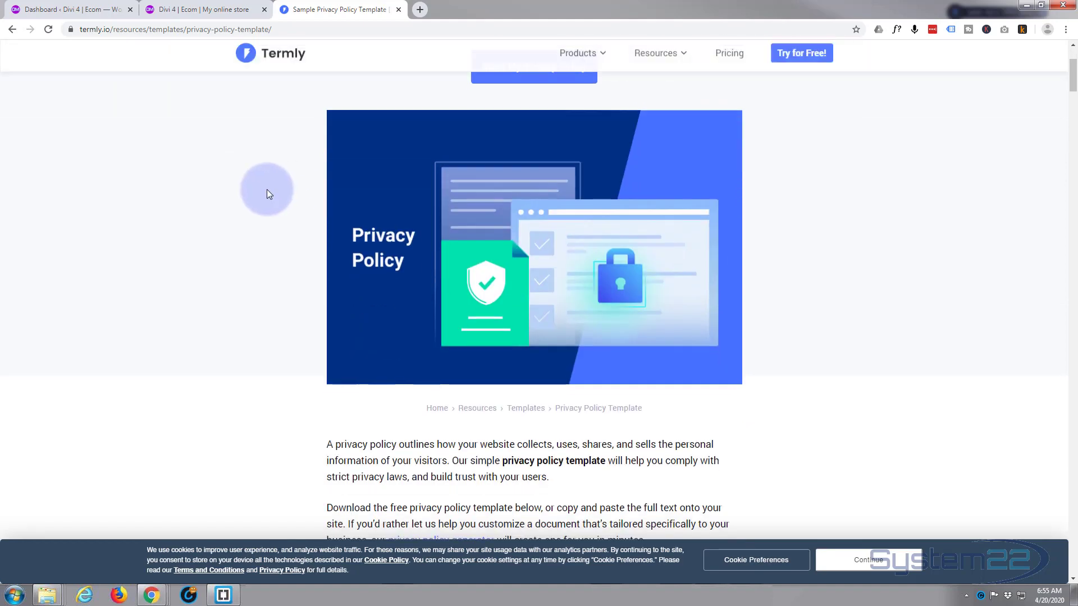
pyautogui.scroll(-8, 267, 190)
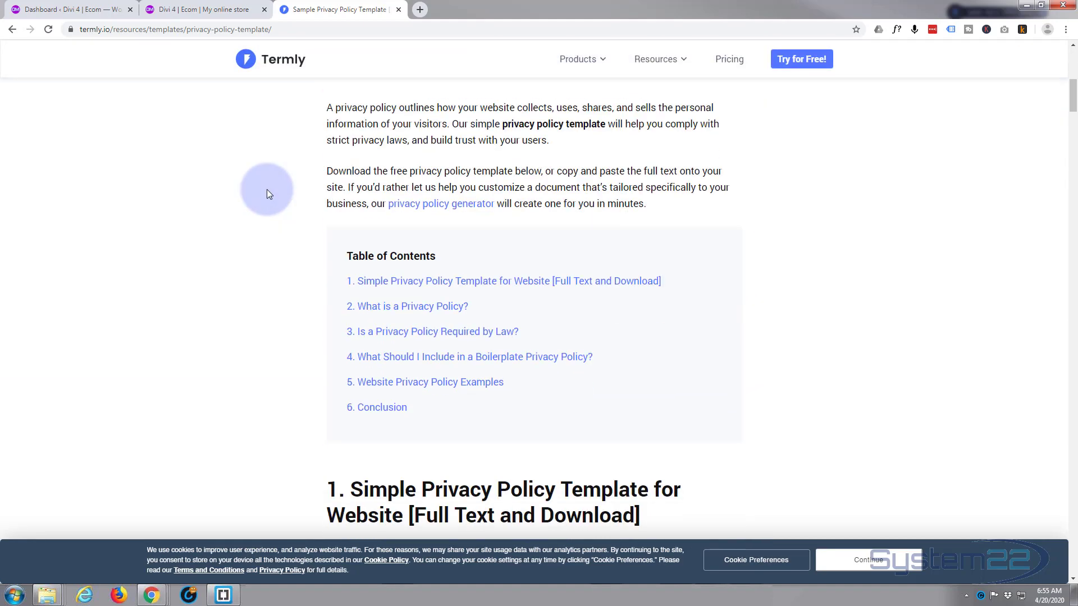
pyautogui.scroll(-6, 267, 190)
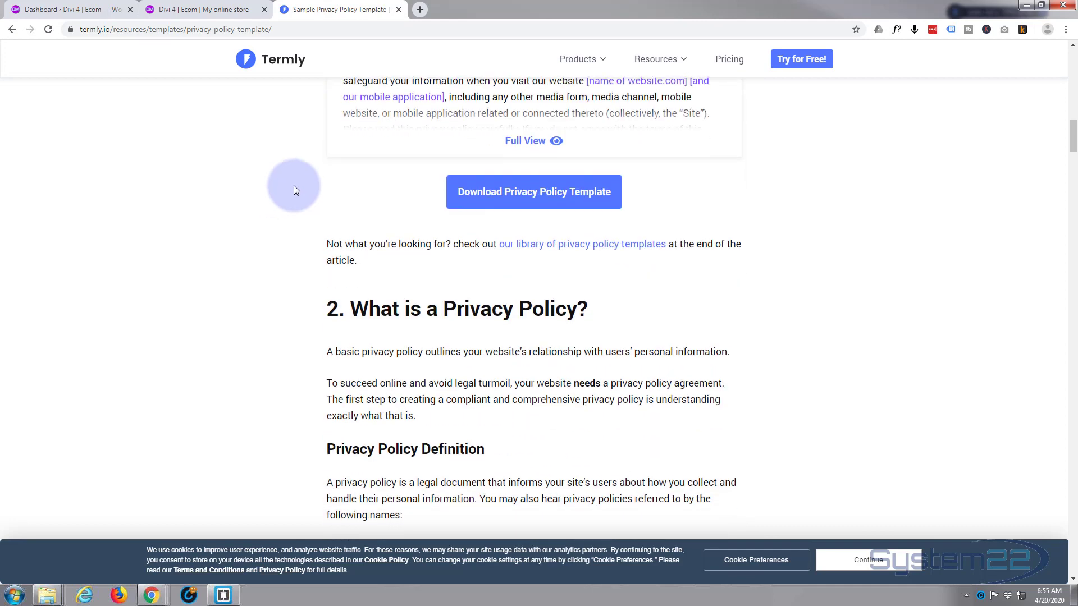
# - Download the Privacy Policy Template as a Word file and view it from the top
pyautogui.click(550, 198)
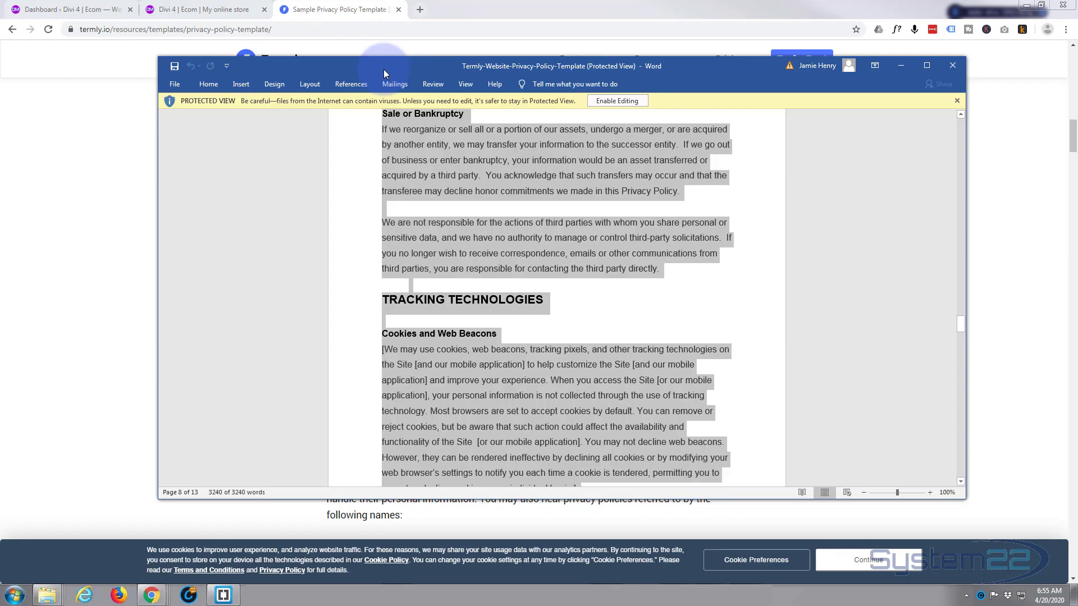
pyautogui.click(743, 272)
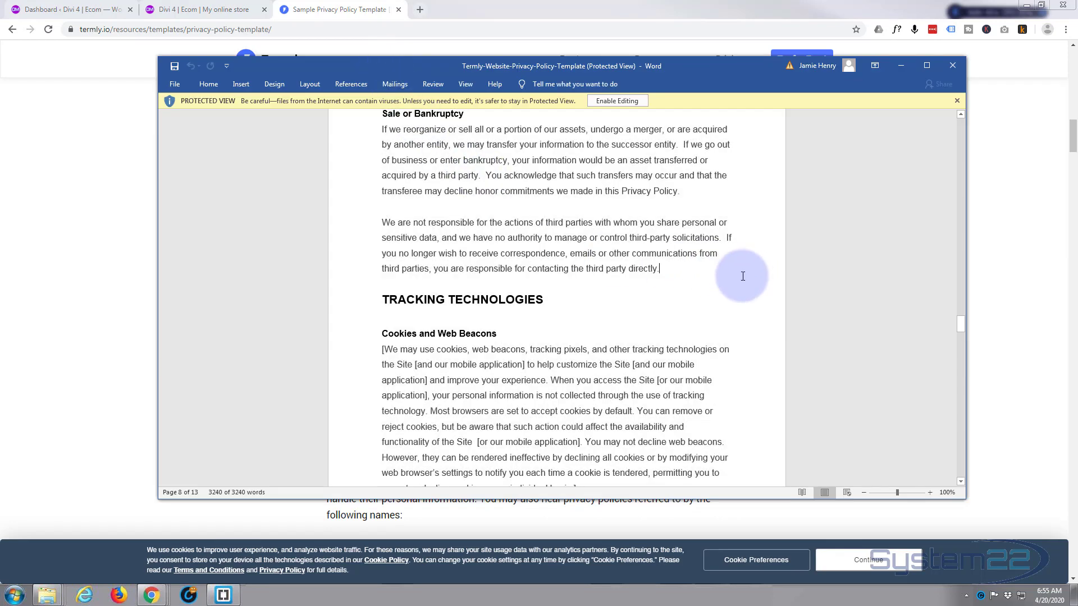
pyautogui.scroll(2, 741, 272)
pyautogui.scroll(10, 741, 272)
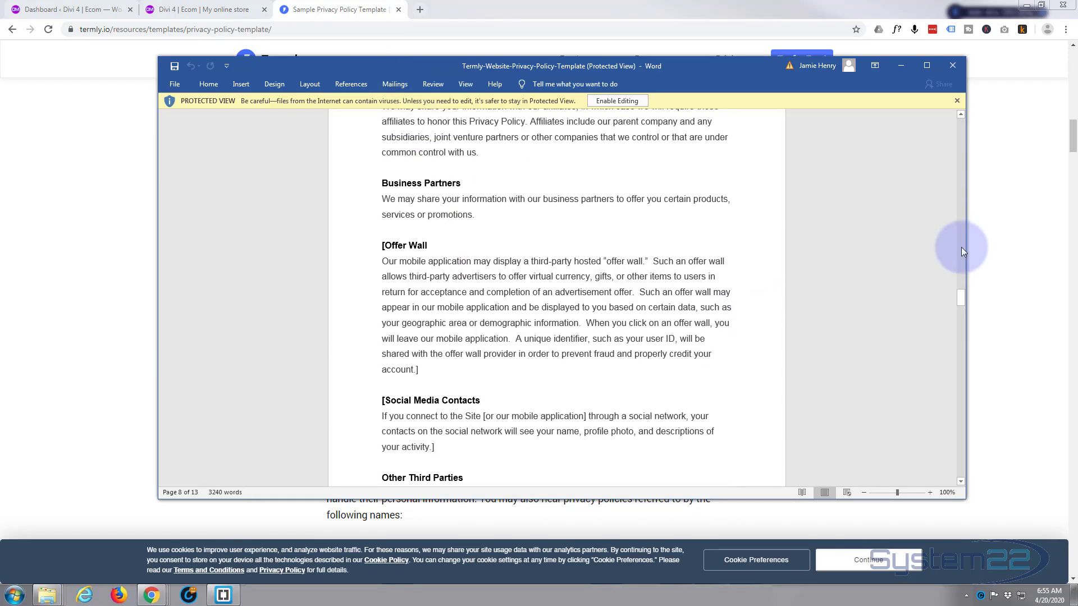
# - Move the Word window off screen to uncover the Termly page
pyautogui.moveTo(963, 294); pyautogui.dragTo(936, 103)
pyautogui.click(385, 301)
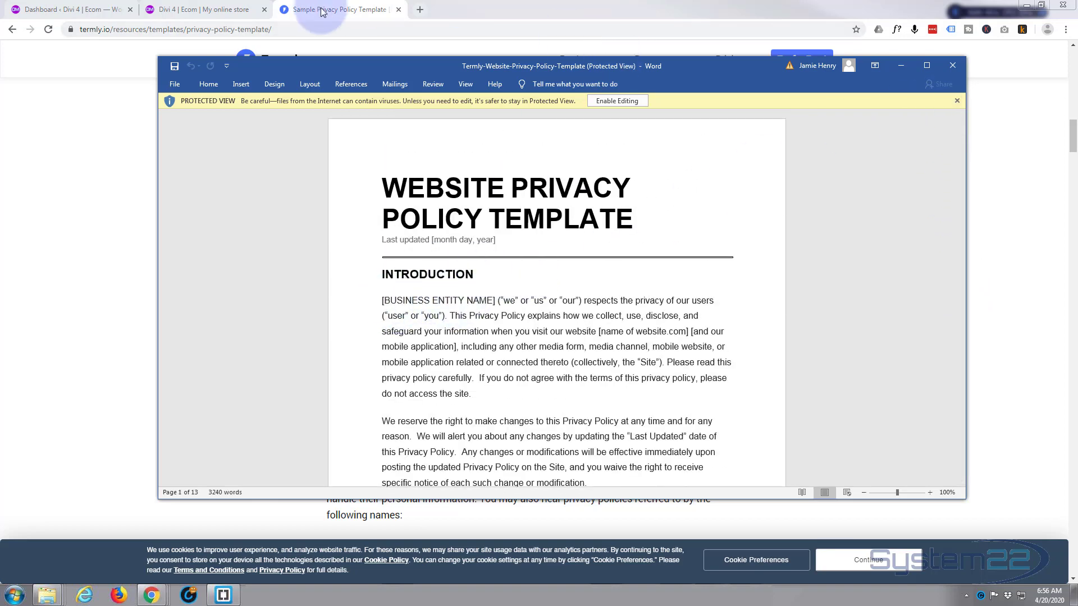
pyautogui.moveTo(710, 63); pyautogui.dragTo(1077, 66)
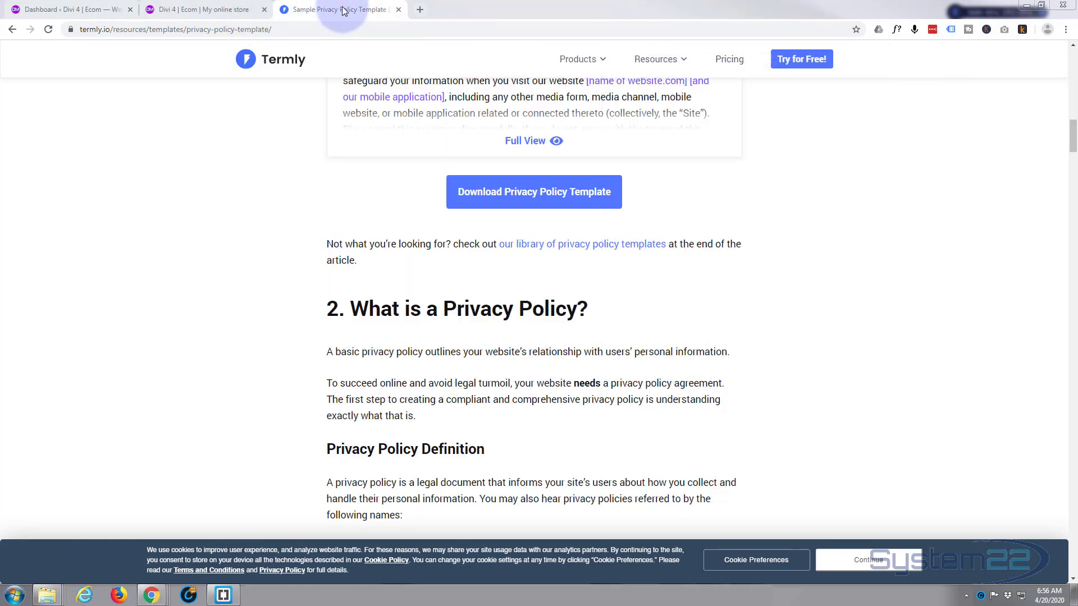
# - From the WordPress dashboard, go to Divi > Theme Builder to list the site's templates
pyautogui.click(197, 10)
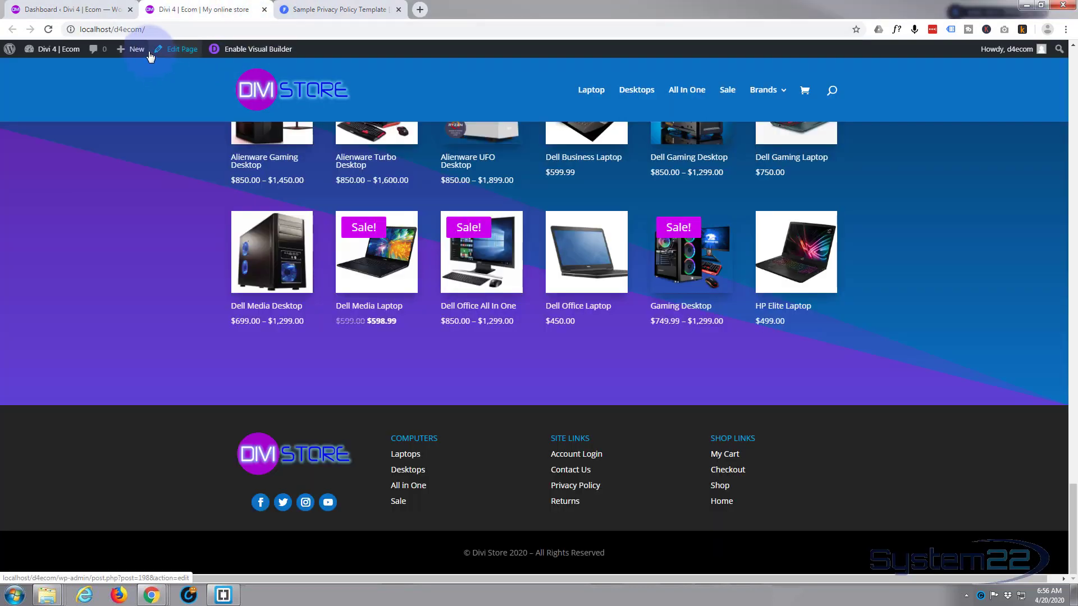
pyautogui.click(42, 12)
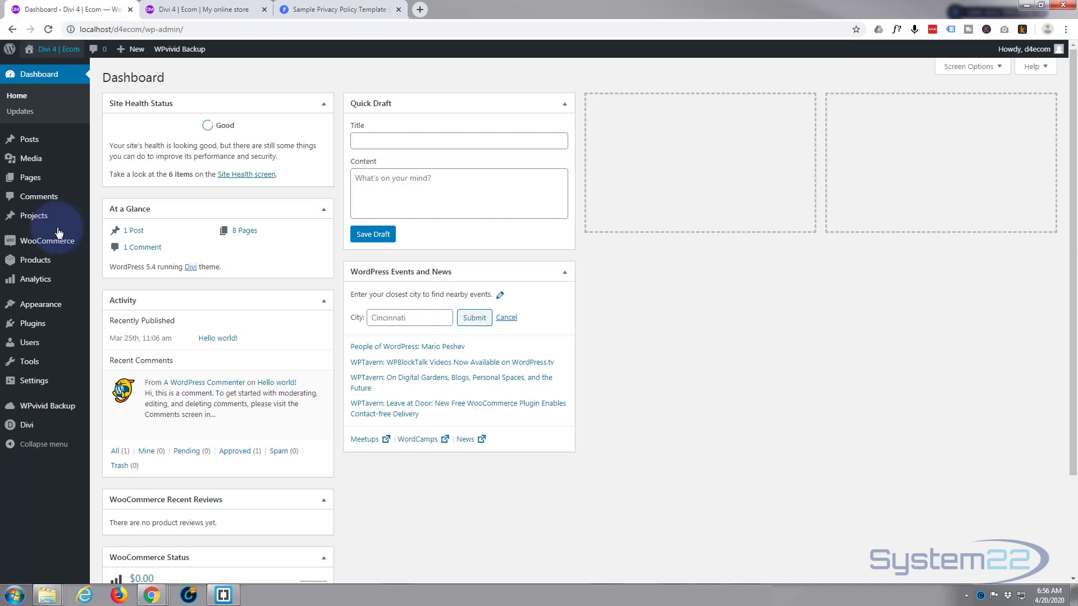
pyautogui.moveTo(27, 425)
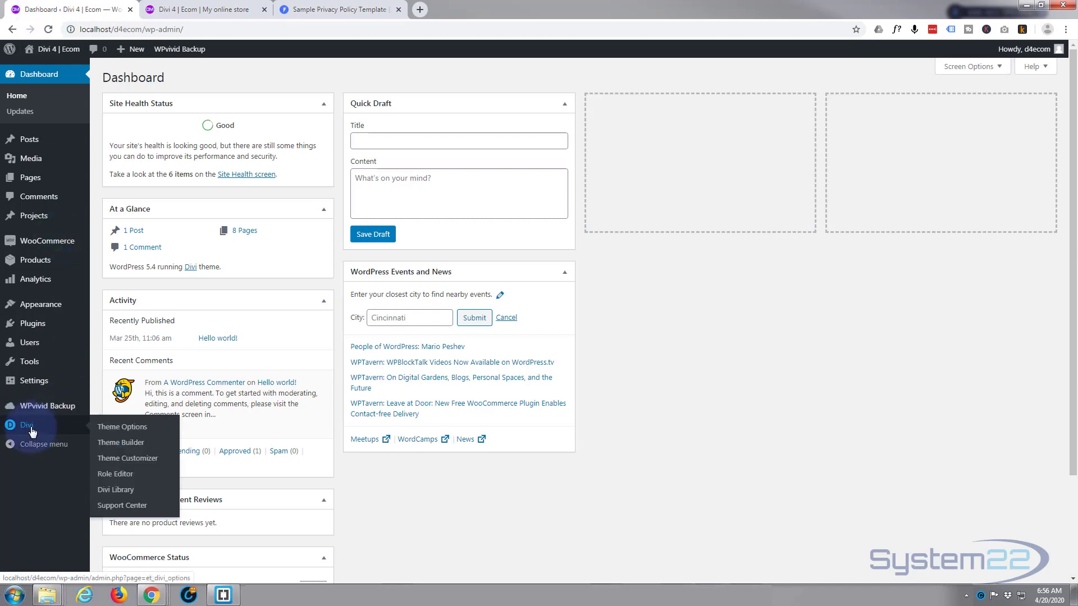
pyautogui.click(127, 451)
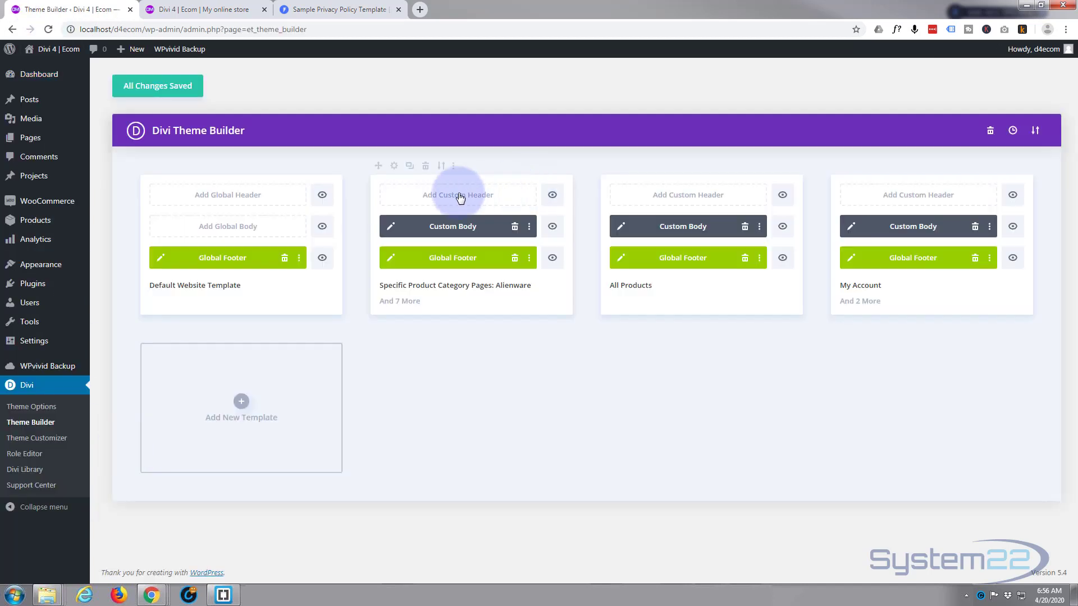
# - Edit the All Products Custom Body layout and save its header section to the library as 'Page header'
pyautogui.click(621, 229)
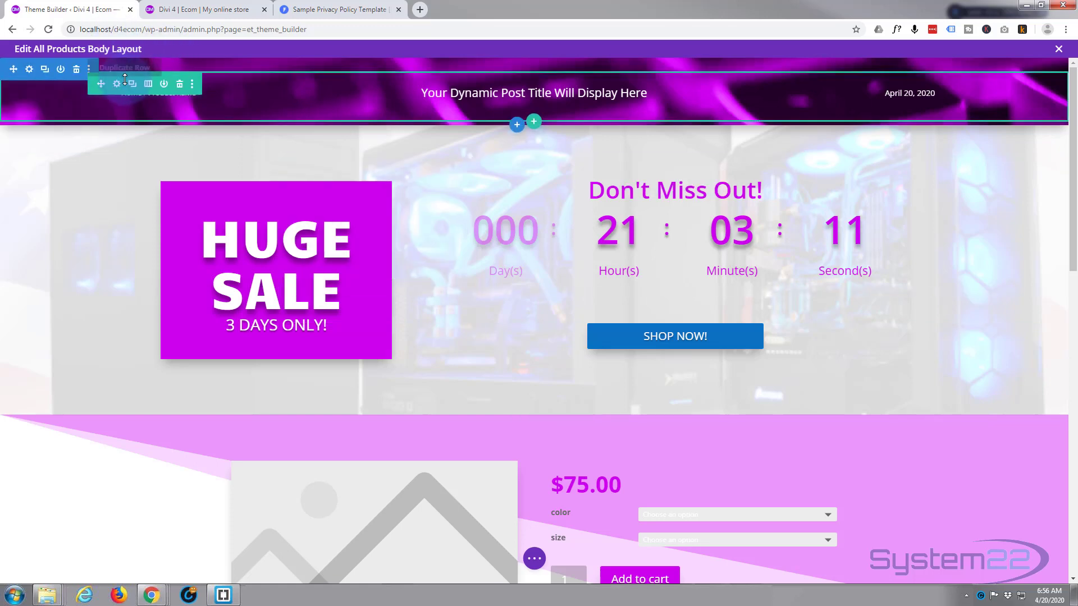
pyautogui.click(30, 69)
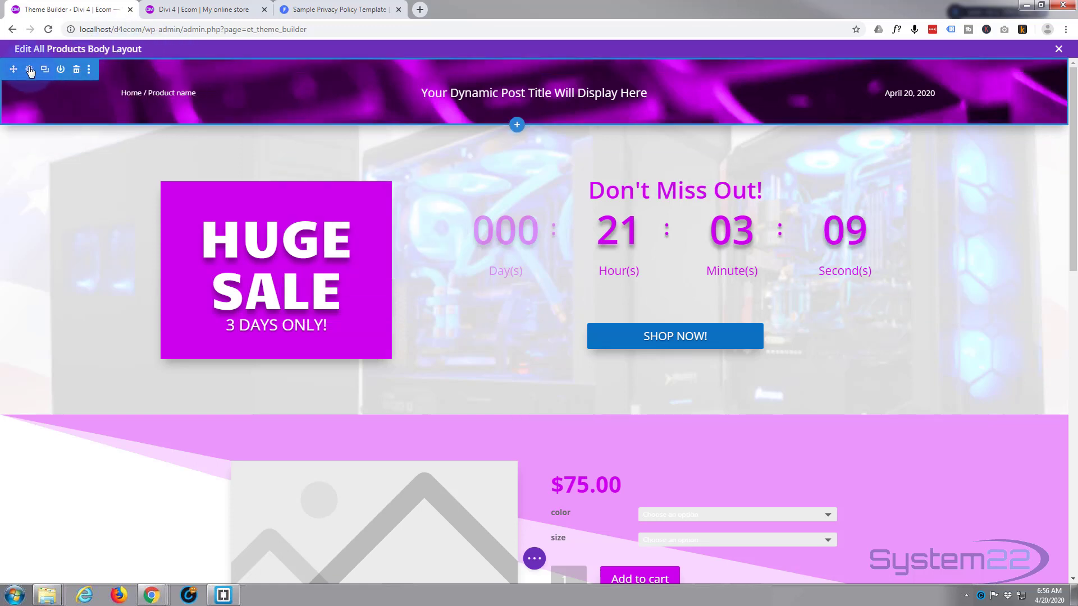
pyautogui.click(61, 70)
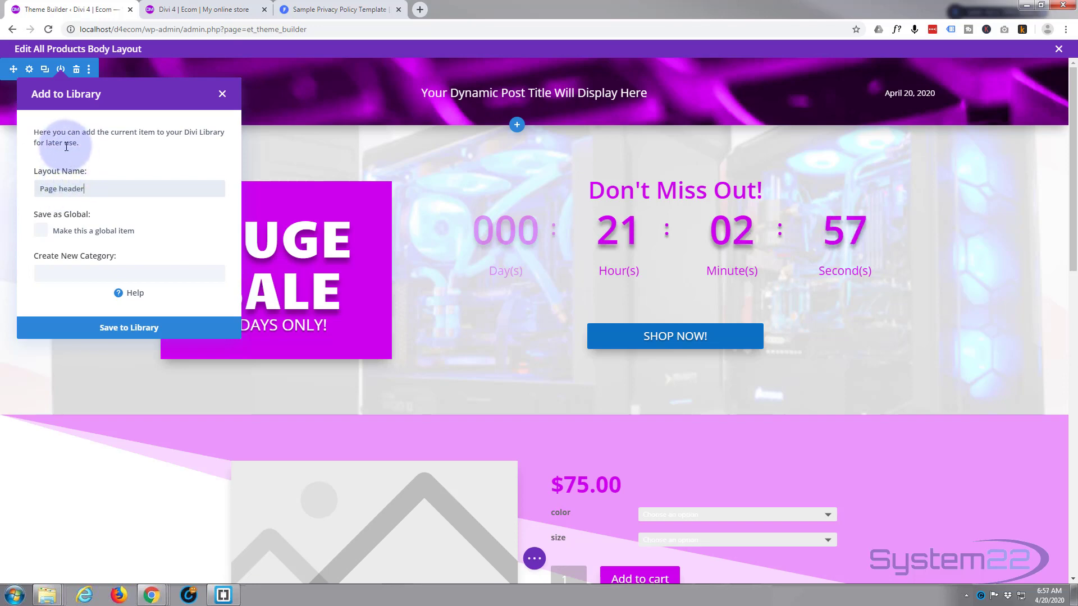
pyautogui.click(124, 329)
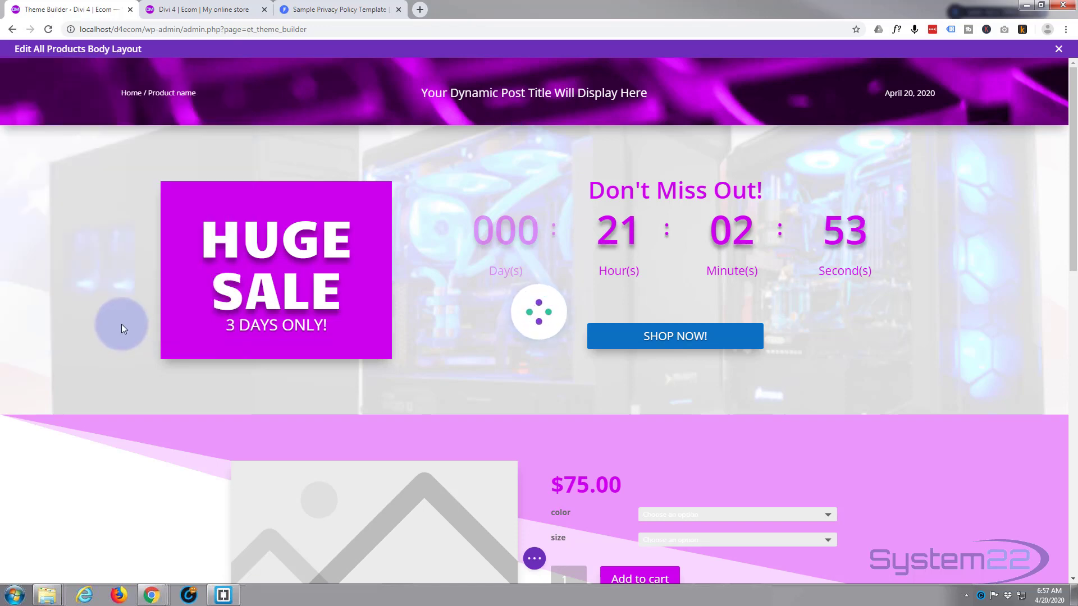
# - Add a new WordPress page titled 'Privacy Policy' and open it with the Divi Builder
pyautogui.click(224, 12)
pyautogui.moveTo(132, 53)
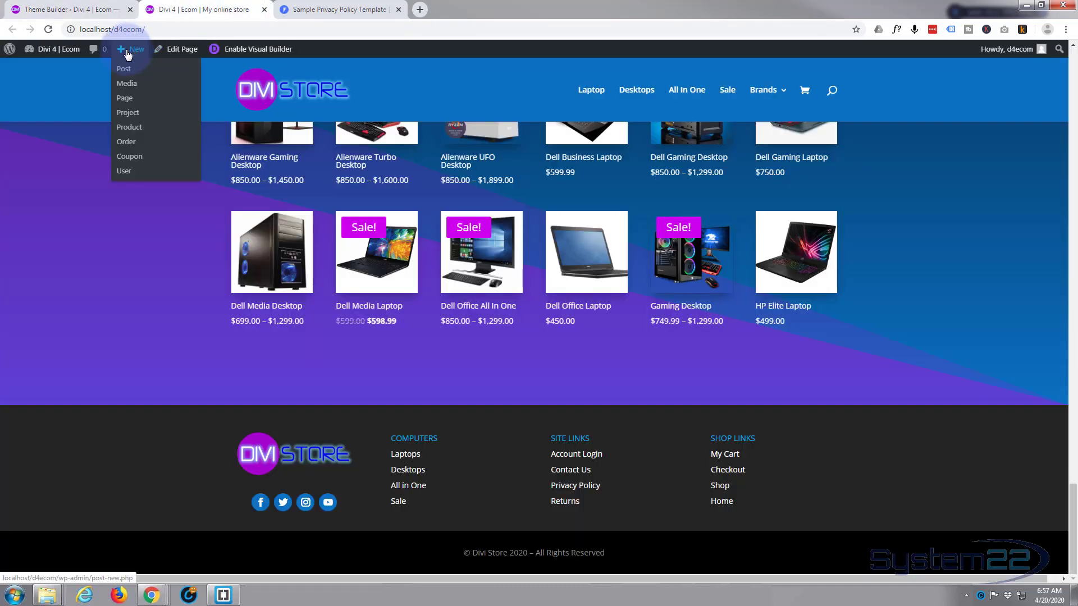
pyautogui.click(126, 100)
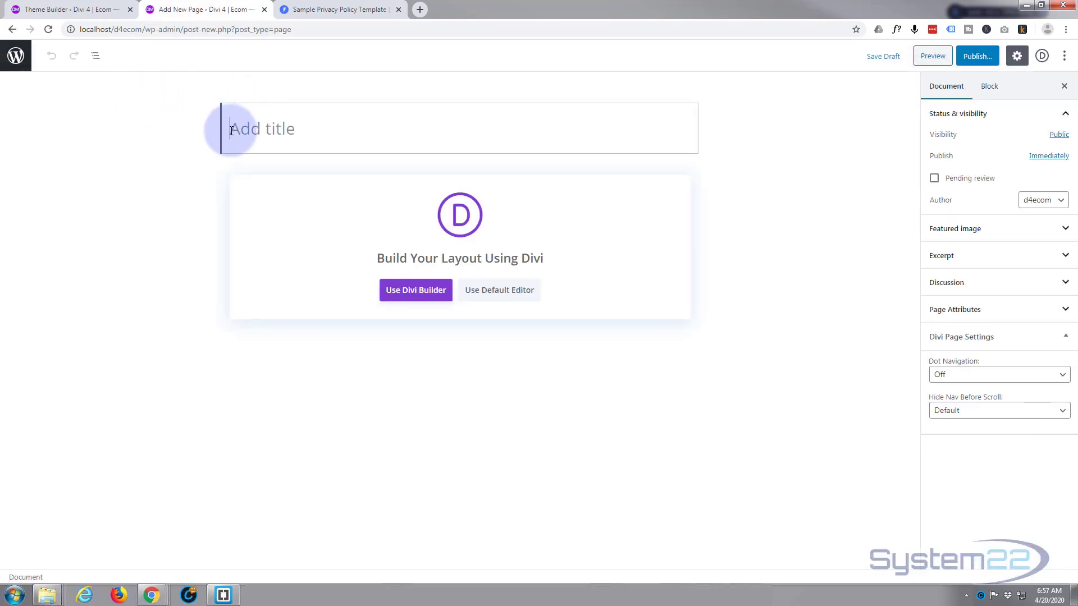
pyautogui.write('Privacy Policy')
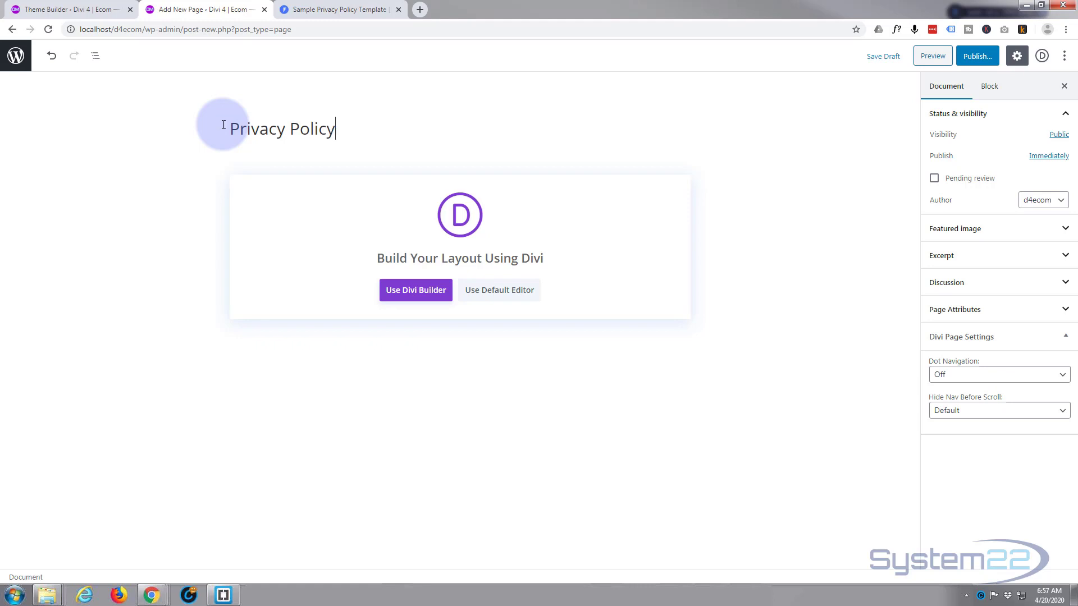
pyautogui.click(403, 287)
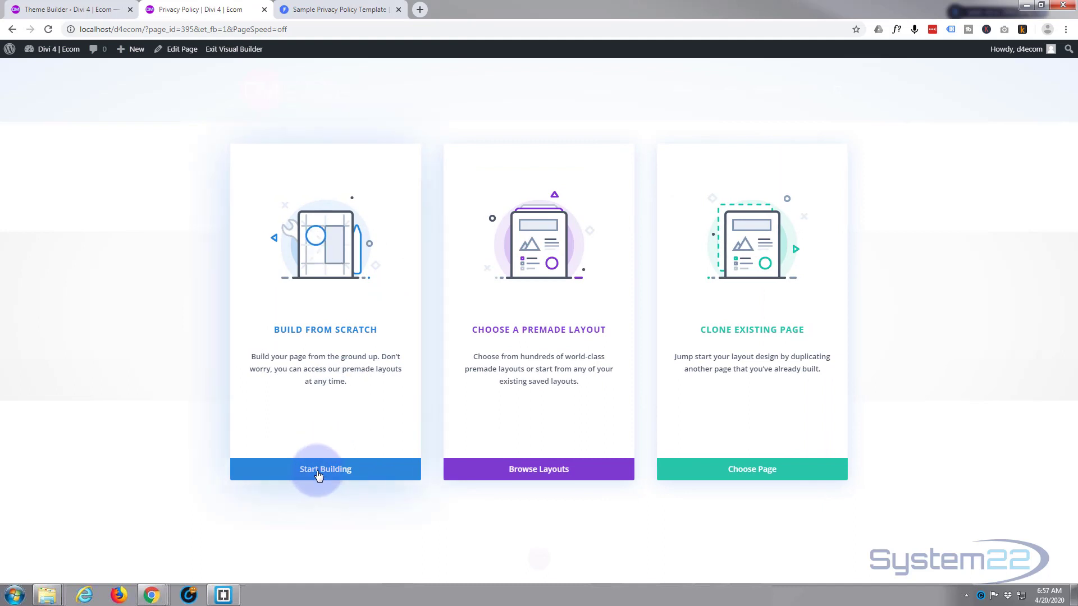
# - Build from scratch: add a one-column row with a Text module and save it
pyautogui.click(318, 475)
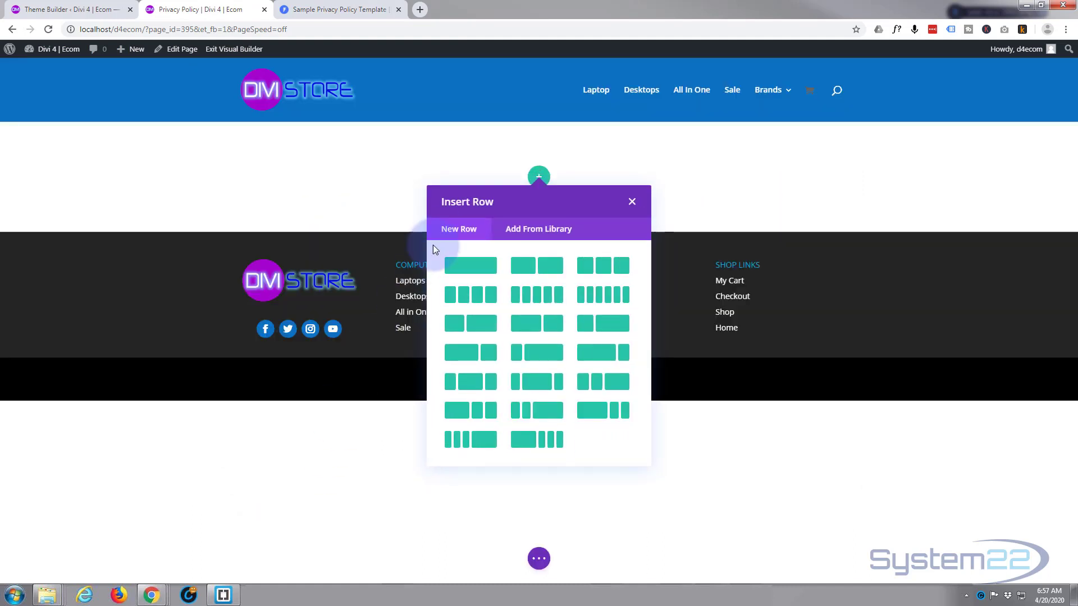
pyautogui.click(469, 271)
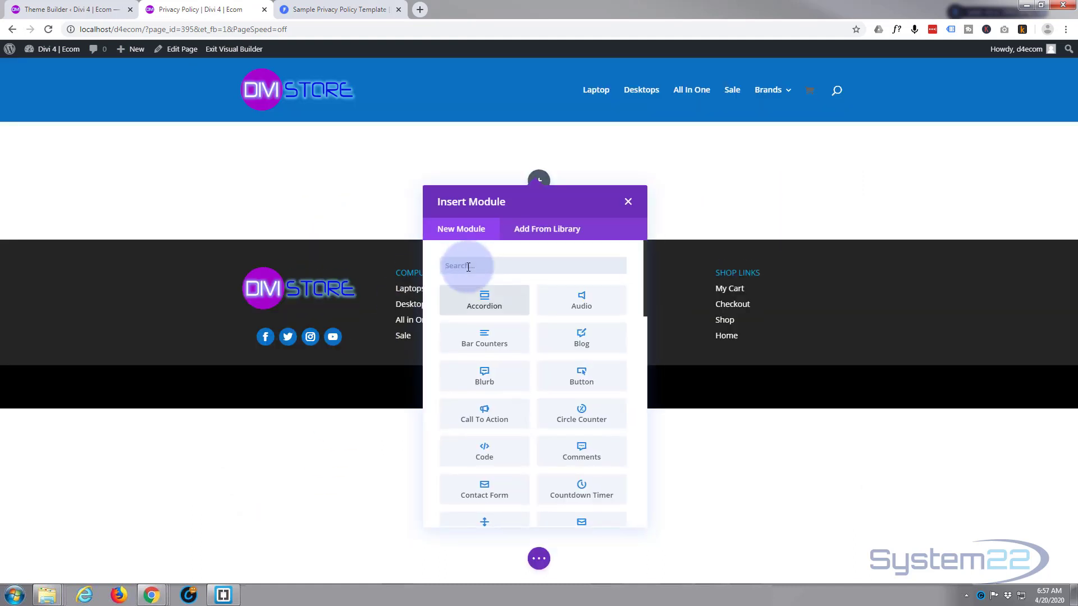
pyautogui.scroll(-14, 580, 410)
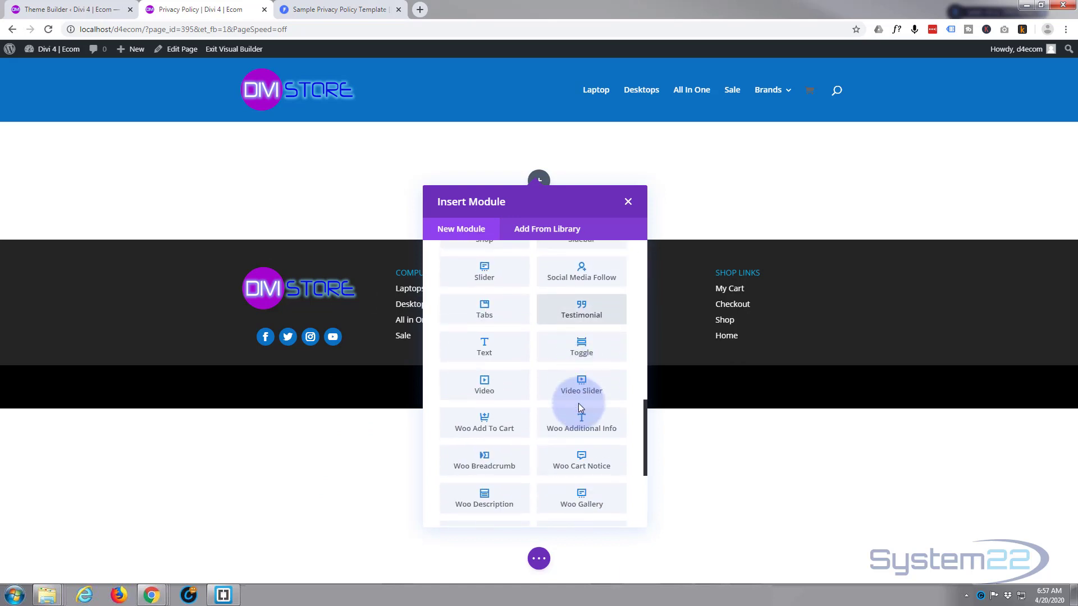
pyautogui.scroll(5, 579, 402)
pyautogui.click(496, 331)
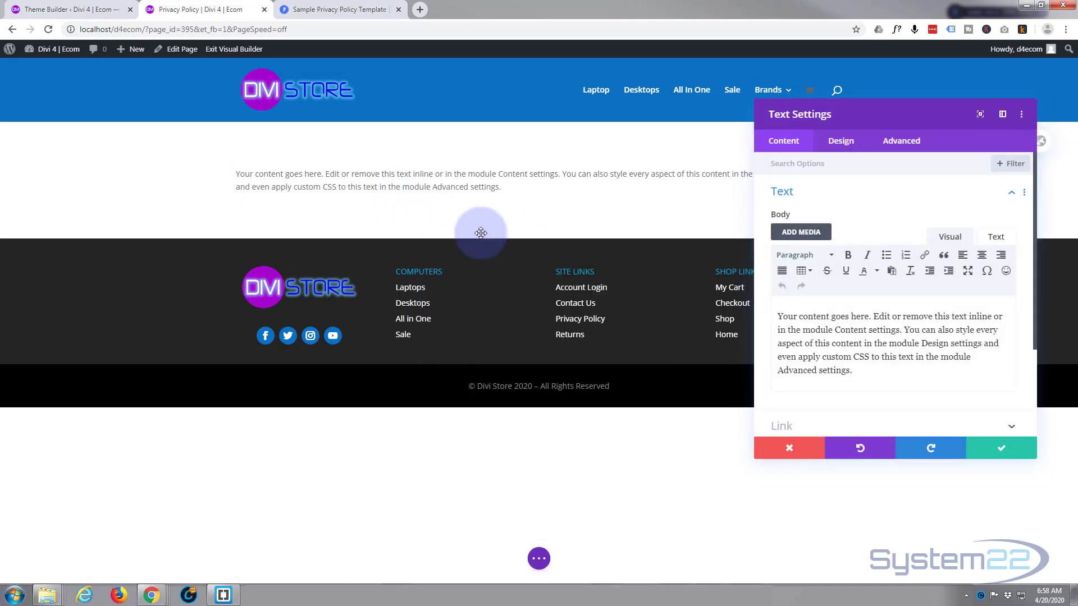
pyautogui.click(1005, 449)
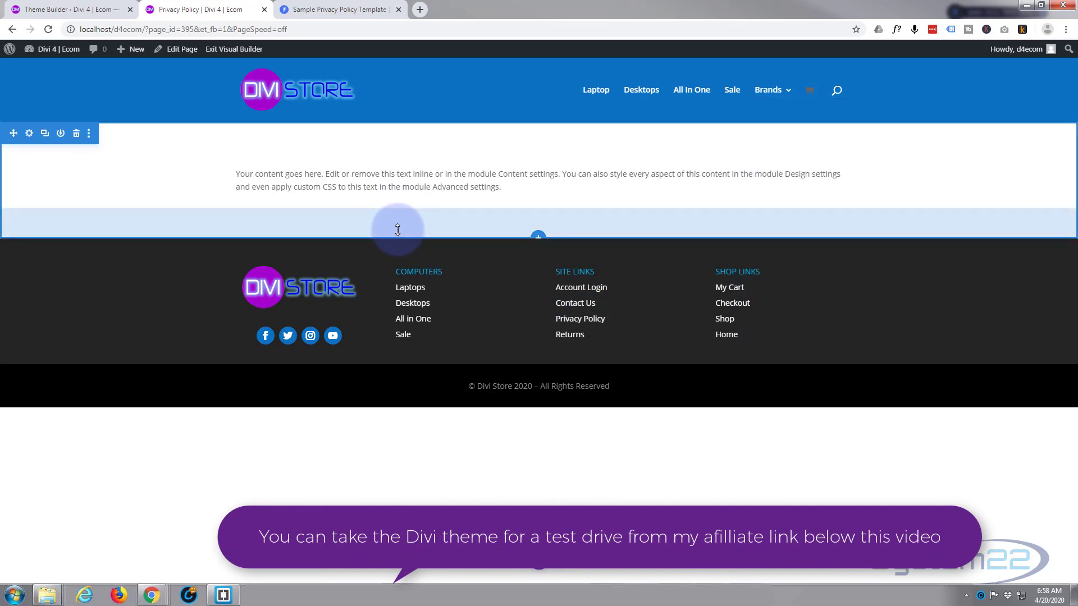
# - Insert the library's 'Page header' section and drag it above the text section
pyautogui.click(539, 236)
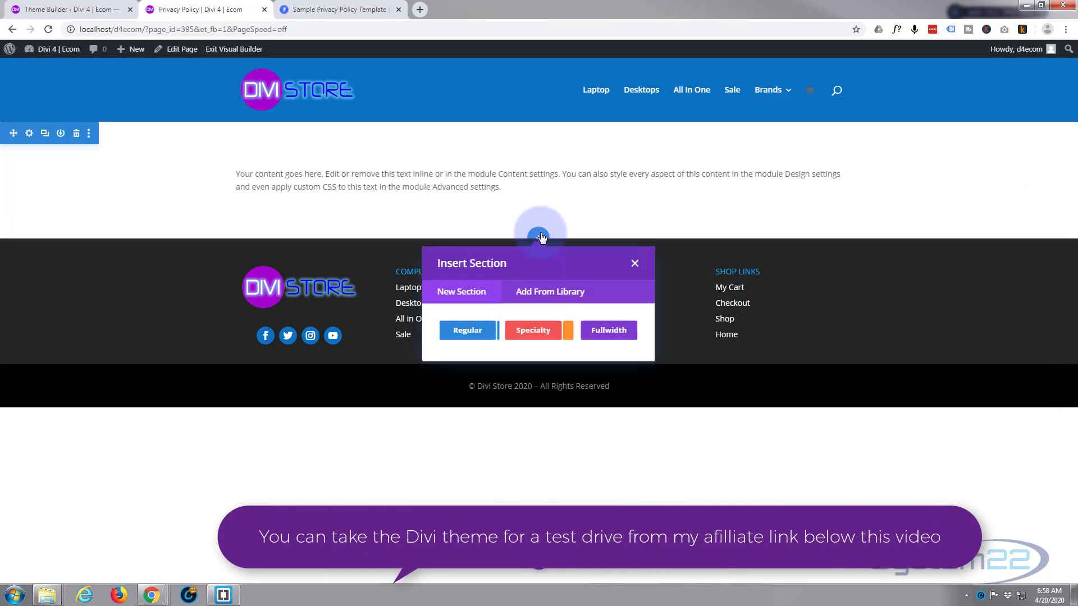
pyautogui.click(538, 291)
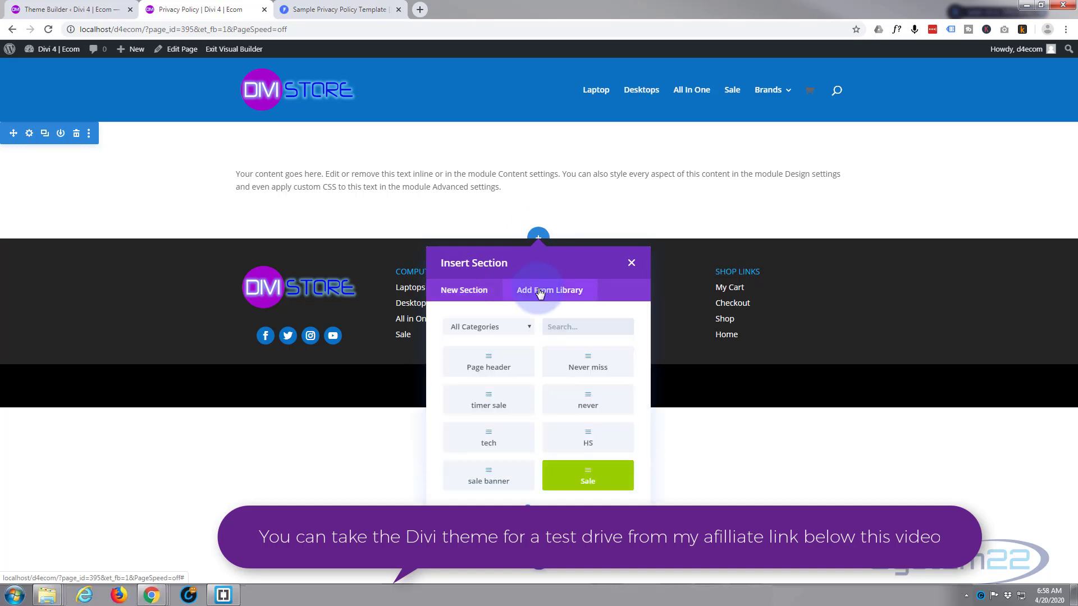
pyautogui.click(487, 367)
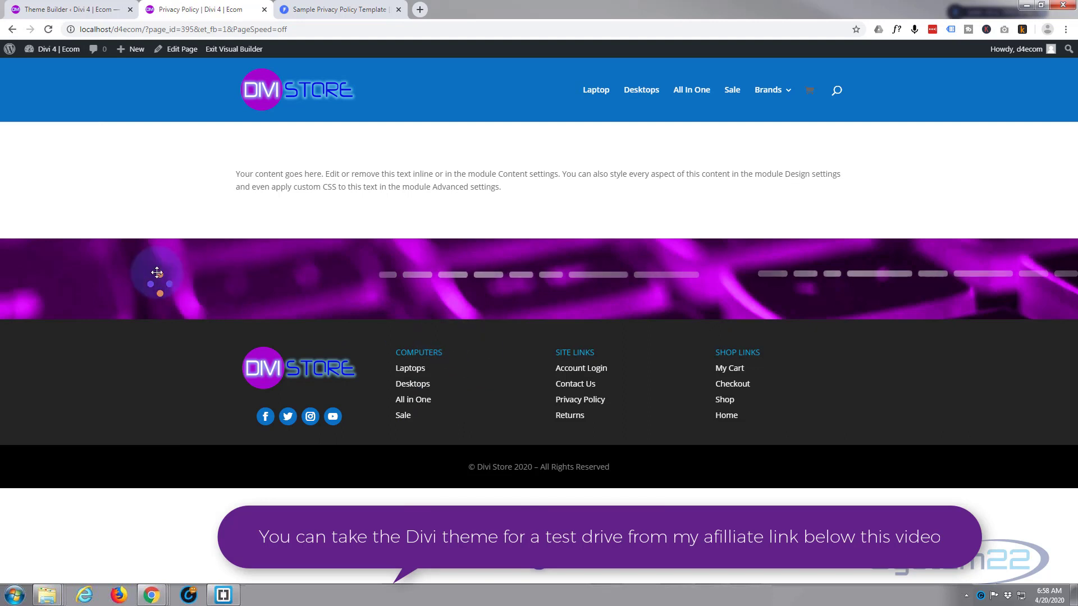
pyautogui.moveTo(62, 239)
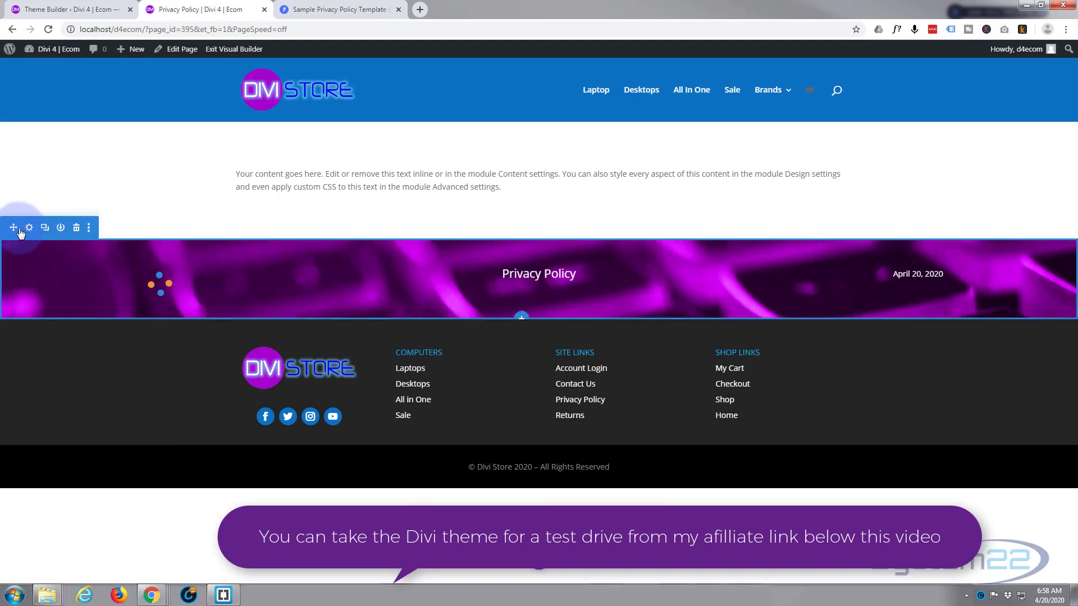
pyautogui.moveTo(12, 227); pyautogui.dragTo(12, 96)
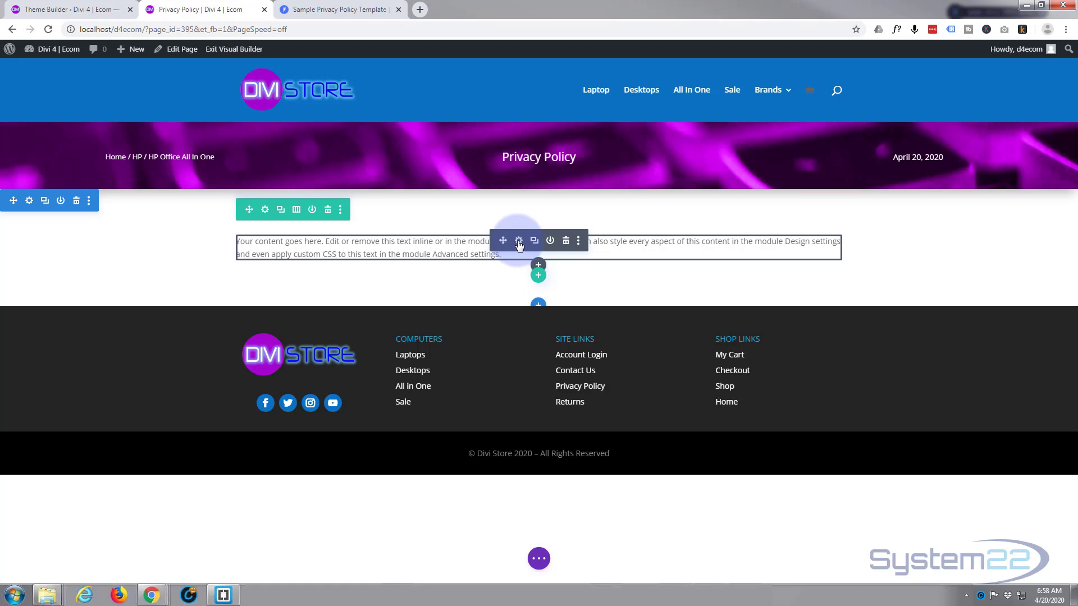
# - Open the text module's settings and copy the entire 3240-word template from Word
pyautogui.click(519, 242)
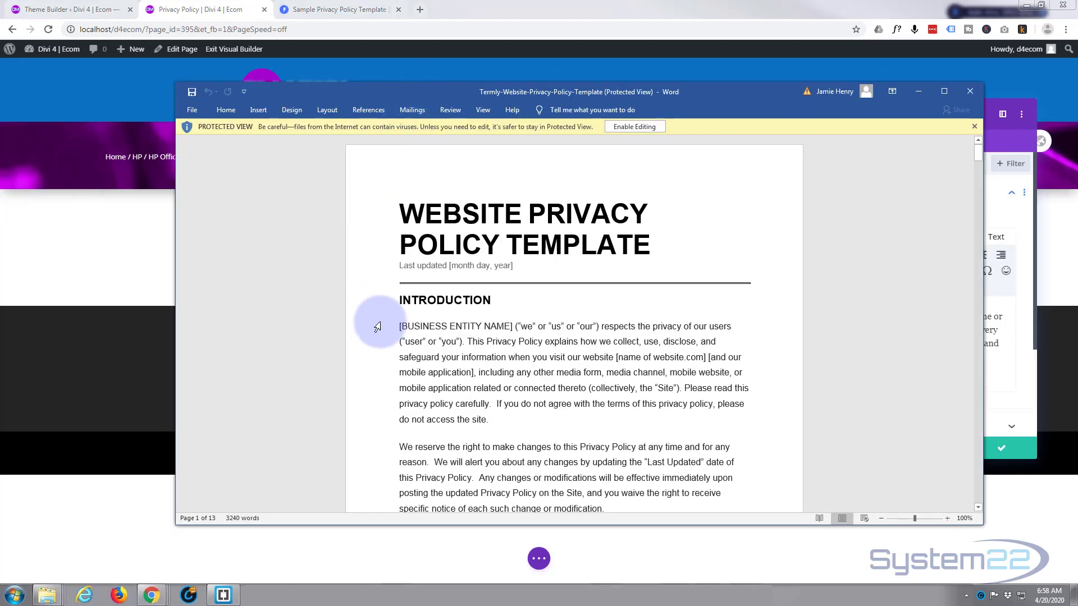
pyautogui.click(384, 329)
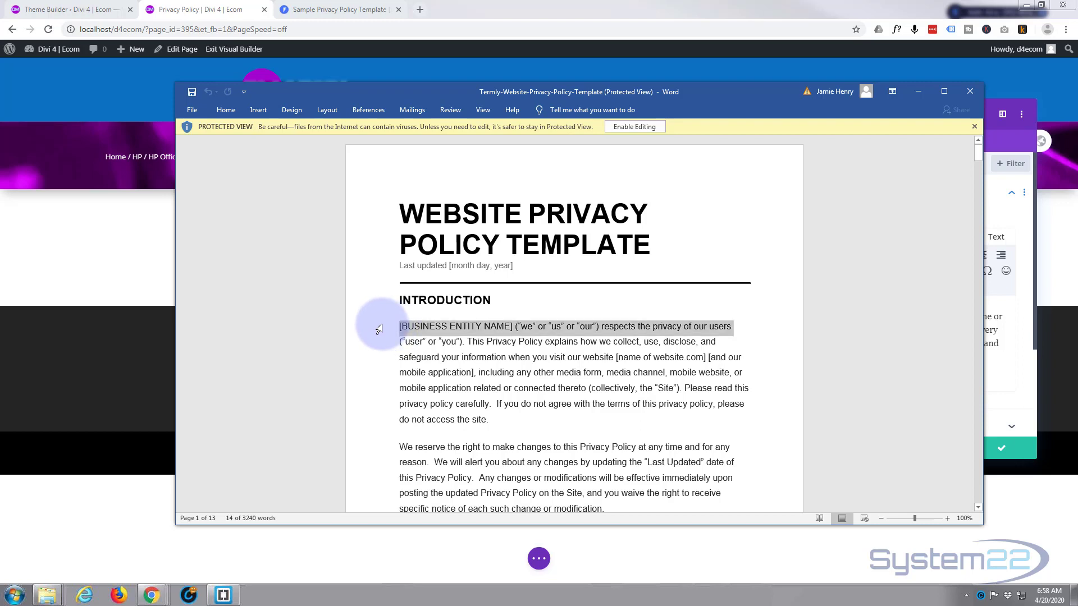
pyautogui.tripleClick(359, 318)
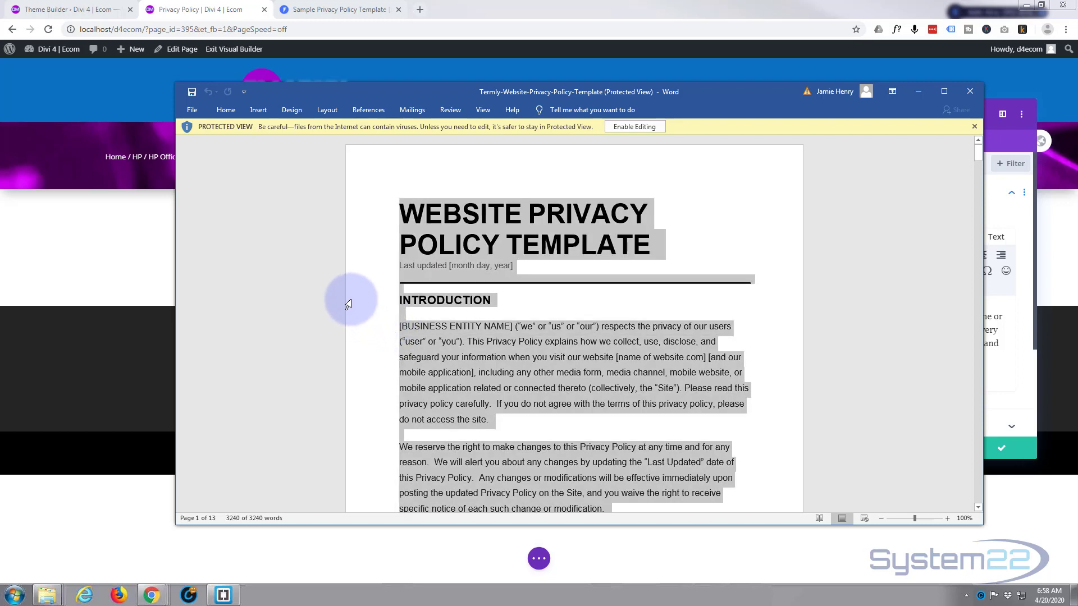
pyautogui.hotkey('alt', 'Tab')
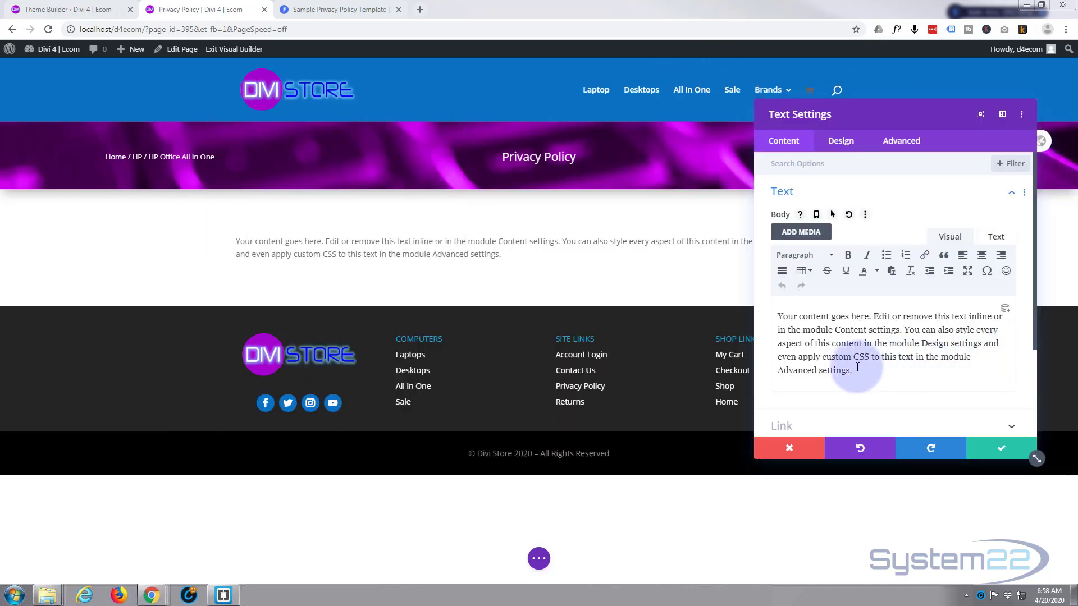
# - Paste the policy over the placeholder text and delete its title and Last updated lines
pyautogui.moveTo(858, 368); pyautogui.dragTo(752, 285)
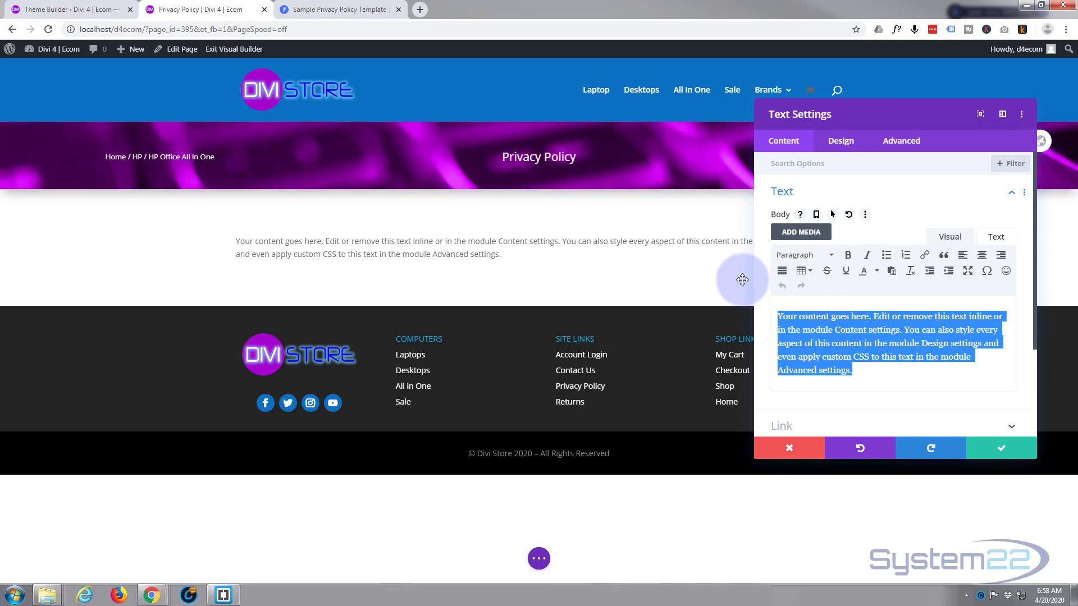
pyautogui.hotkey('ctrl', 'v')
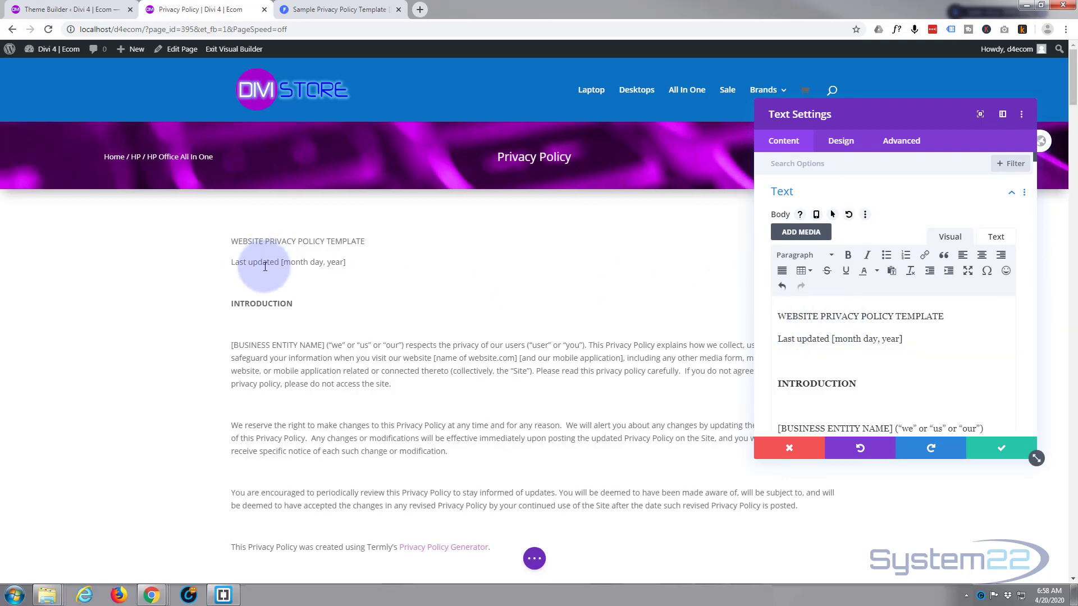
pyautogui.scroll(-4, 434, 388)
pyautogui.scroll(-9, 434, 388)
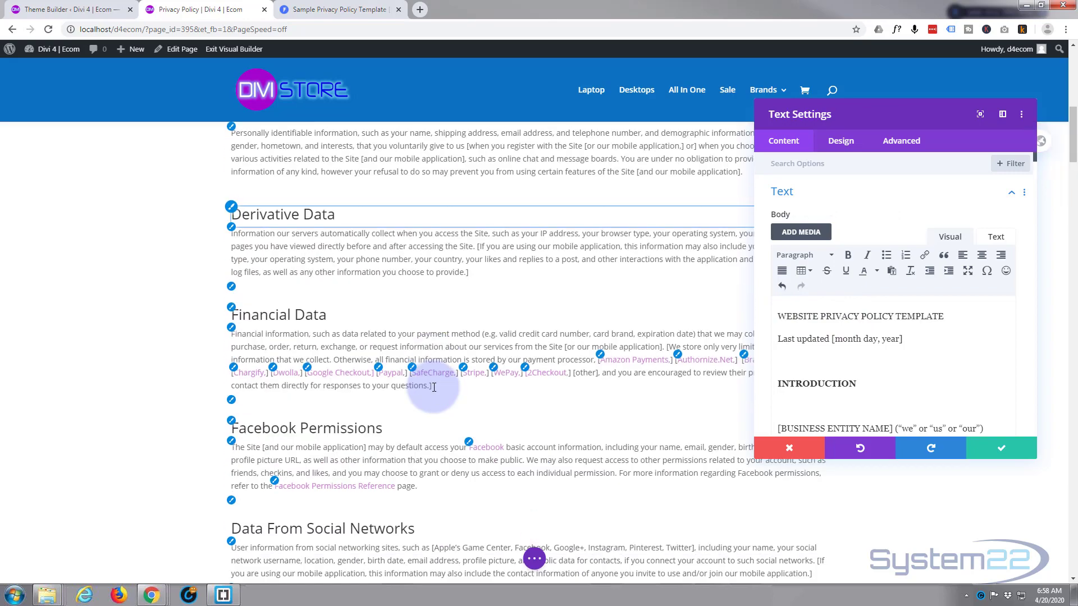
pyautogui.scroll(7, 435, 387)
pyautogui.scroll(5, 434, 387)
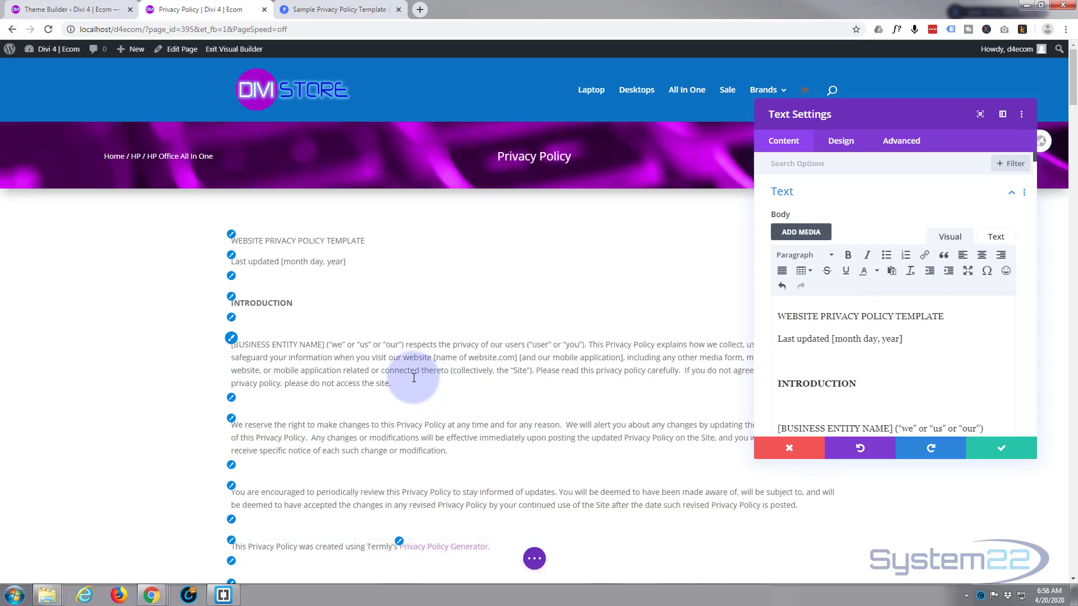
pyautogui.moveTo(902, 339); pyautogui.dragTo(745, 306)
pyautogui.press('Delete')
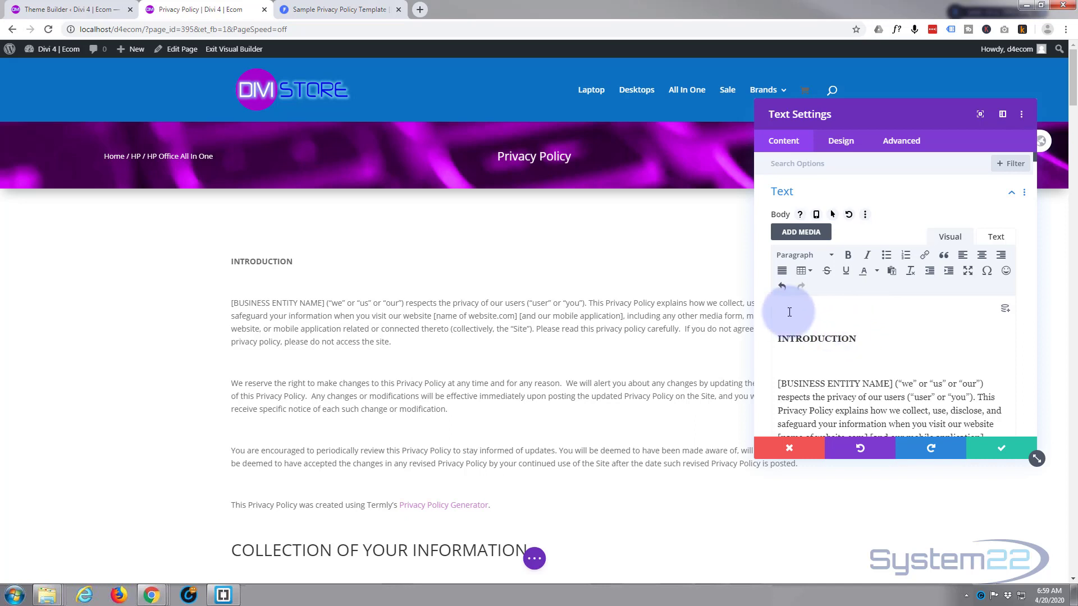
# - Remove the blank line above INTRODUCTION without clipping the heading text
pyautogui.press('Delete')
pyautogui.press('Delete')
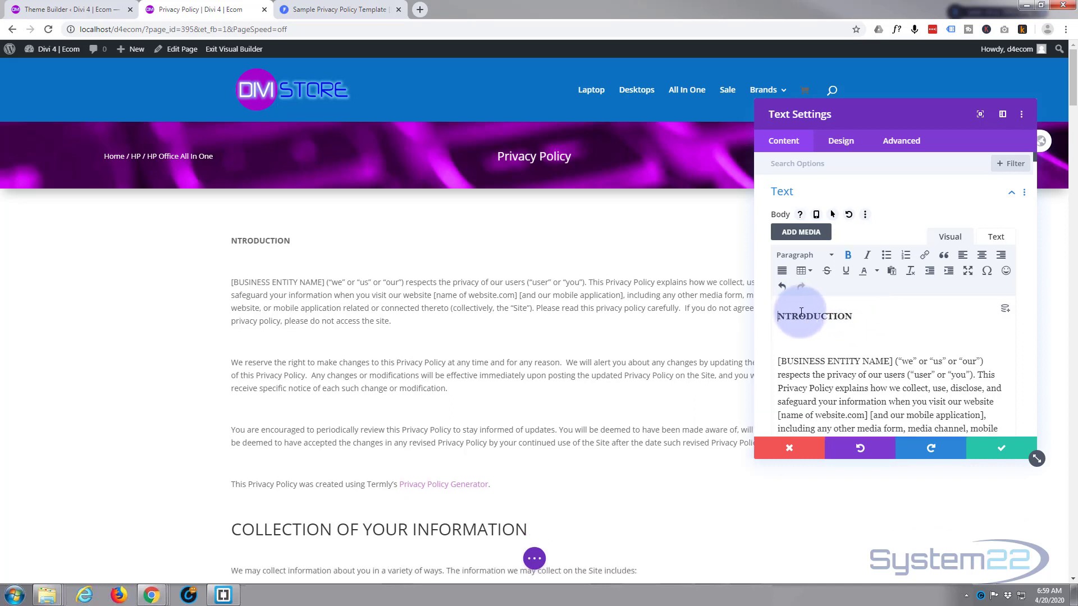
pyautogui.hotkey('ctrl', 'z')
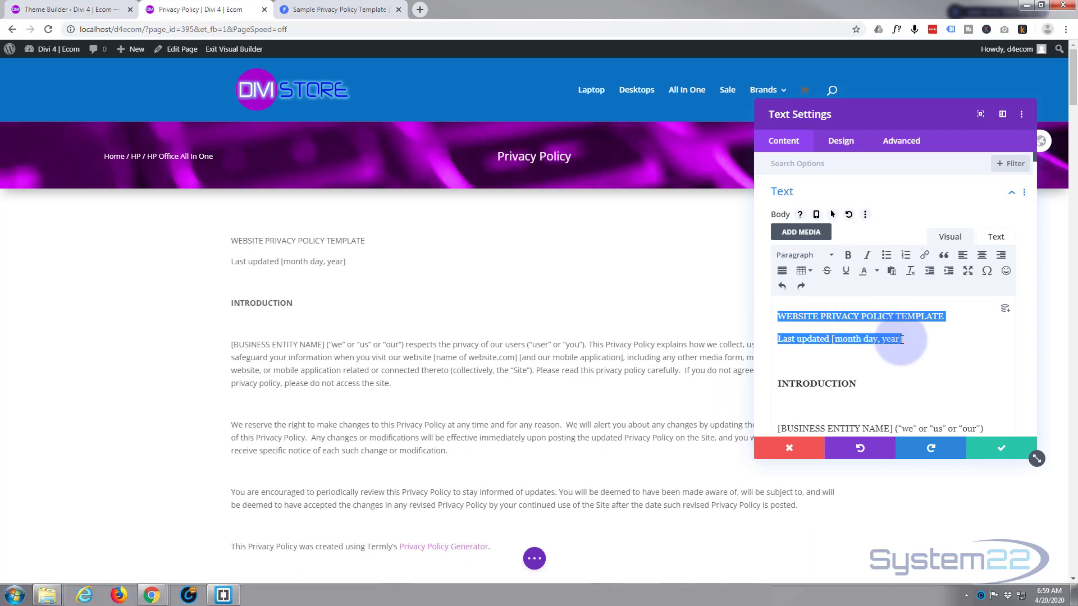
pyautogui.press('BackSpace')
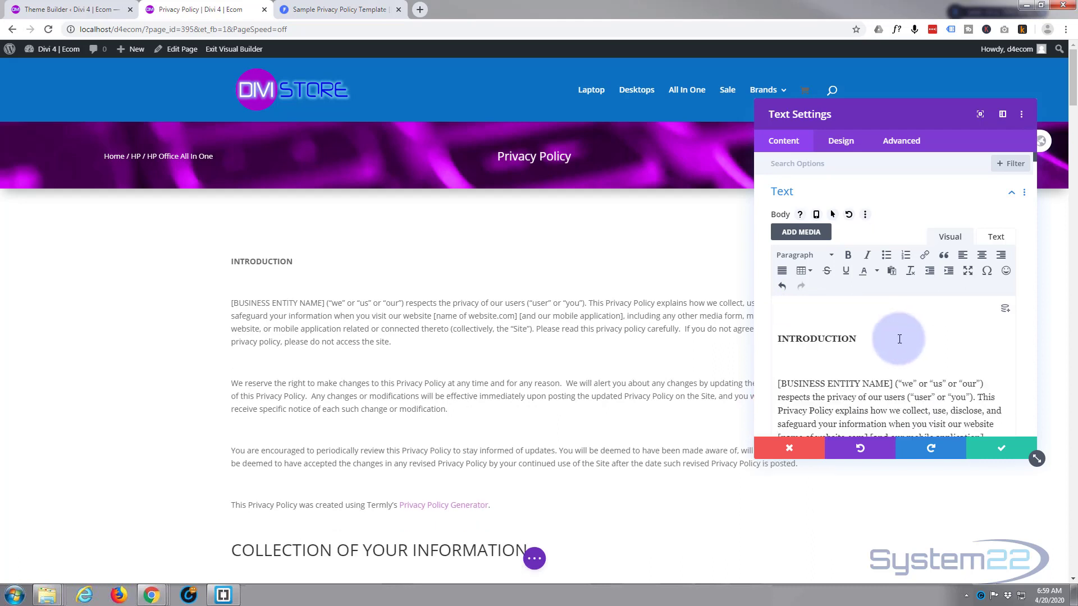
pyautogui.click(787, 325)
pyautogui.press('BackSpace')
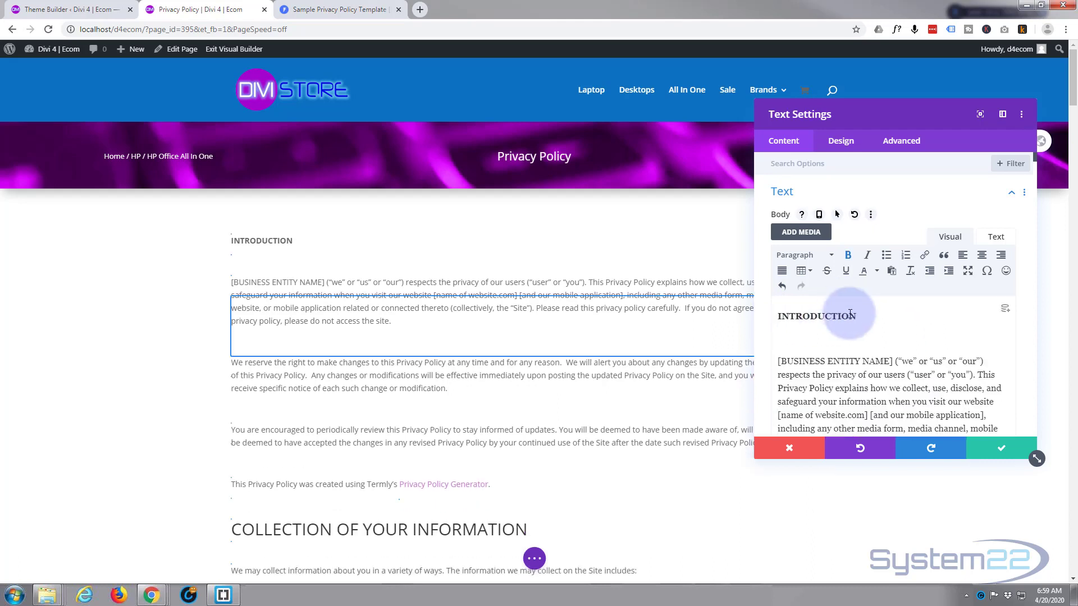
# - Format INTRODUCTION as Heading 1 with bold turned off
pyautogui.moveTo(857, 316); pyautogui.dragTo(775, 317)
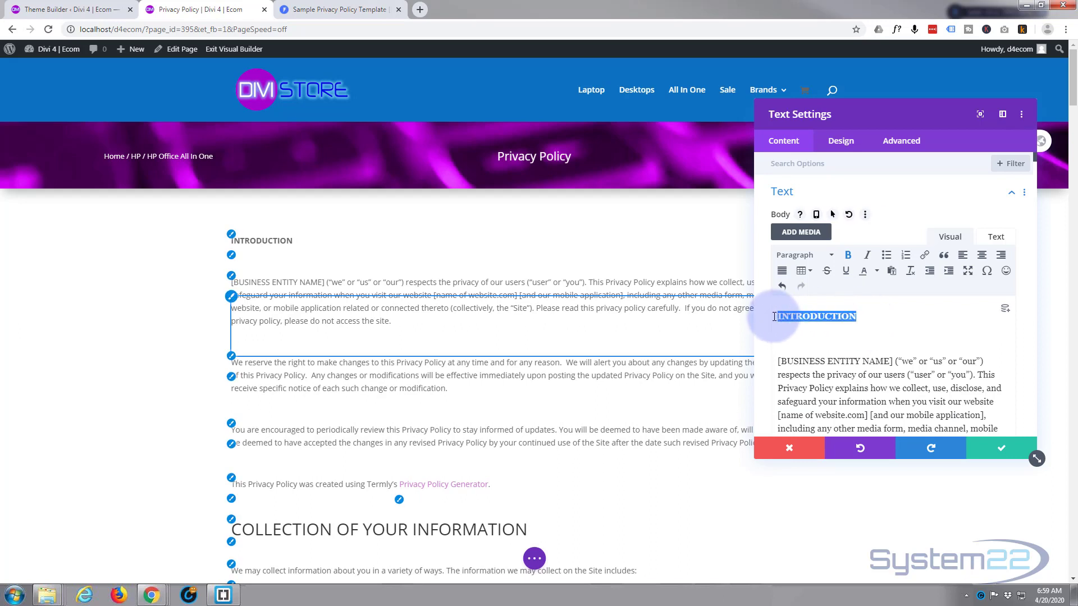
pyautogui.click(833, 258)
pyautogui.click(826, 304)
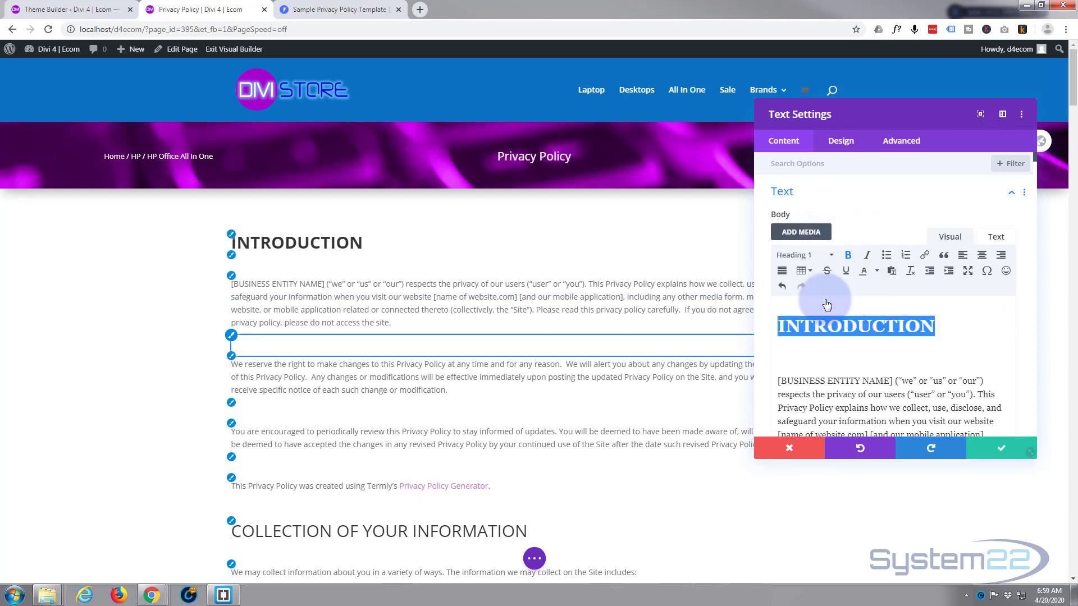
pyautogui.click(849, 256)
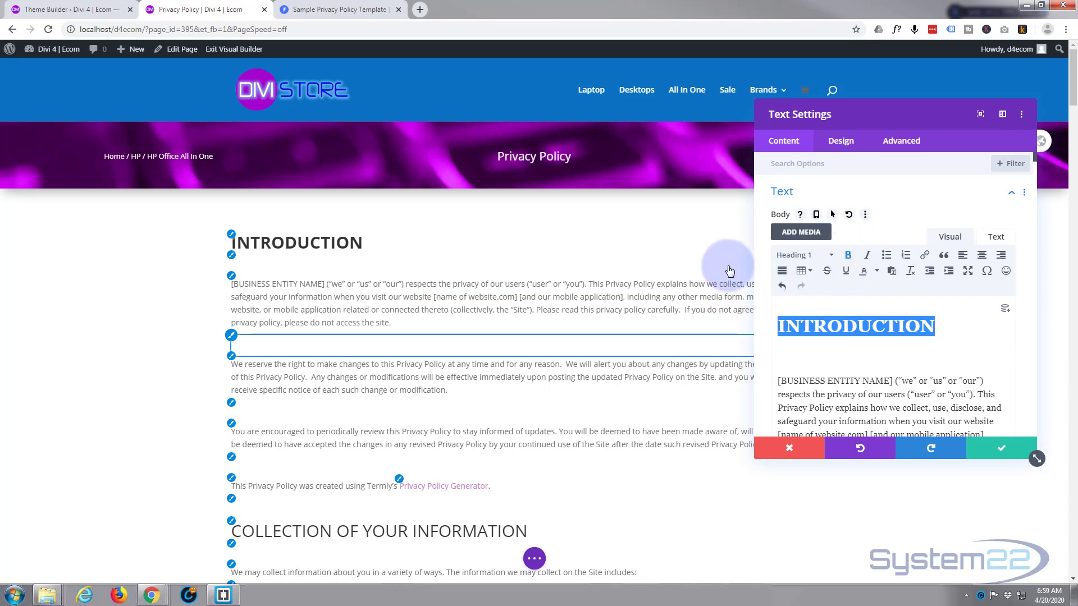
# - In the introduction paragraph, replace the [BUSINESS ENTITY NAME] placeholder with 'Divi Store'
pyautogui.scroll(-5, 120, 313)
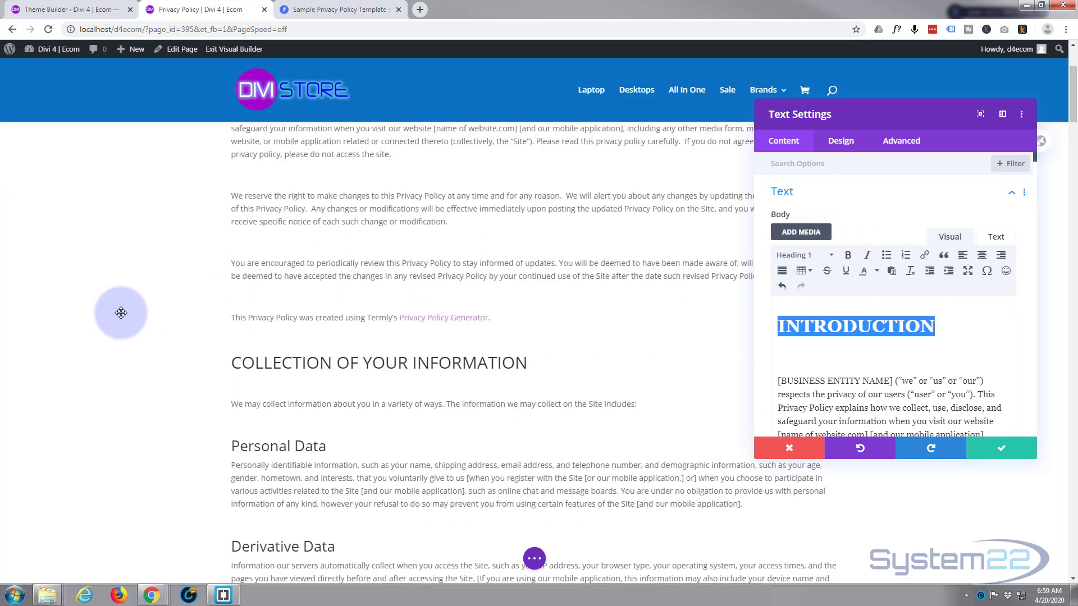
pyautogui.scroll(-2, 121, 313)
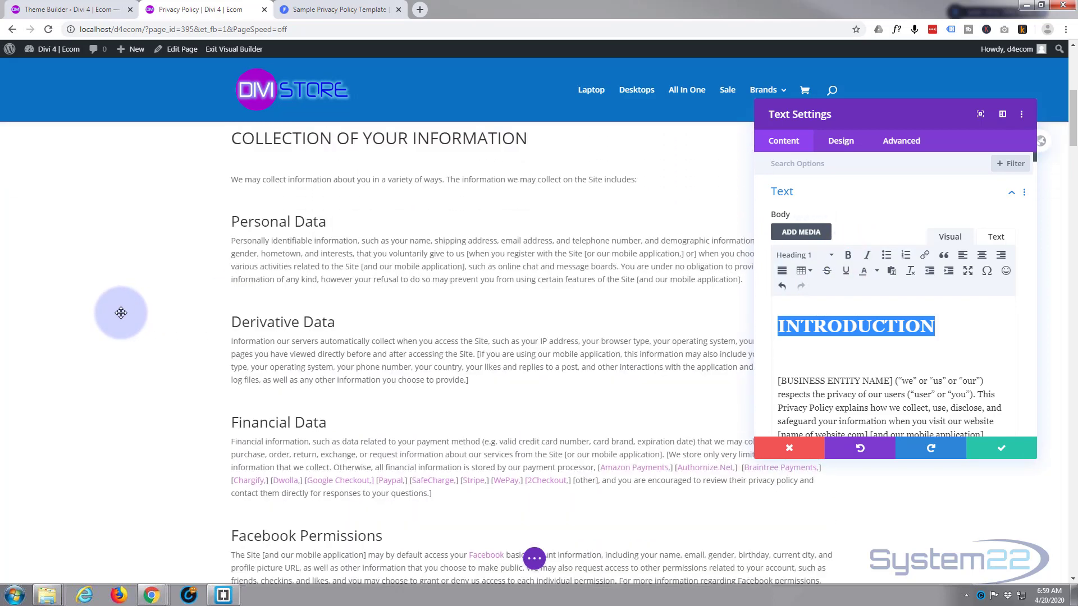
pyautogui.scroll(-5, 121, 313)
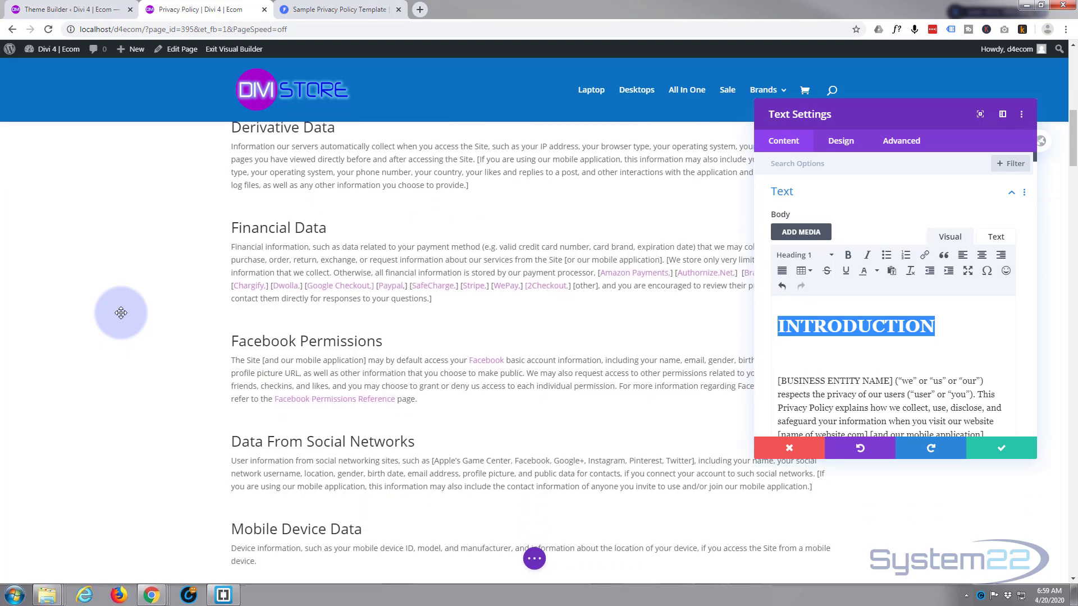
pyautogui.scroll(-8, 120, 313)
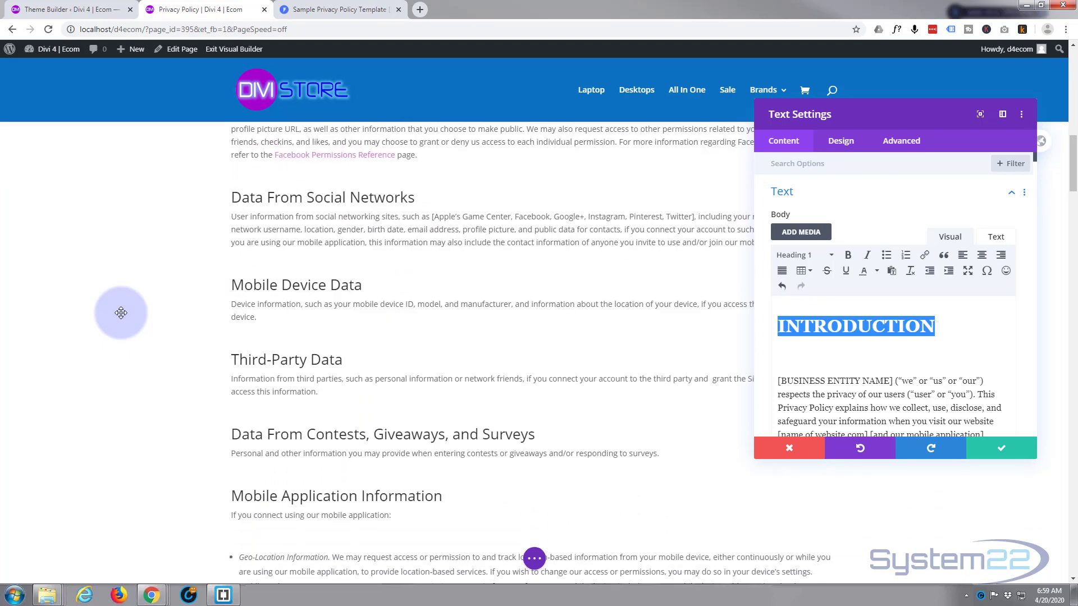
pyautogui.scroll(-9, 120, 312)
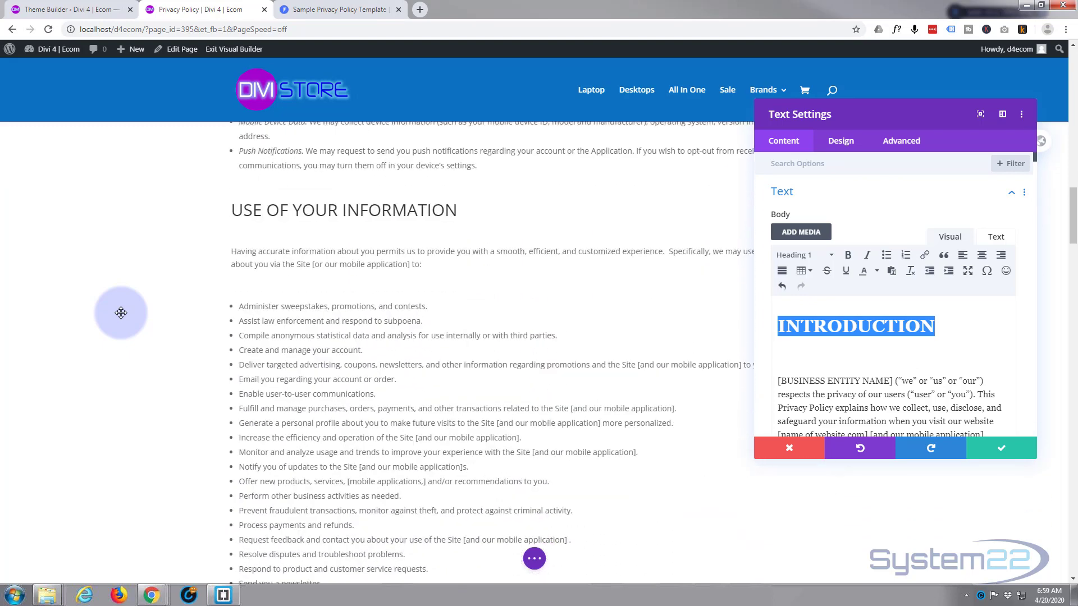
pyautogui.scroll(-3, 121, 312)
pyautogui.scroll(11, 121, 312)
pyautogui.scroll(20, 123, 312)
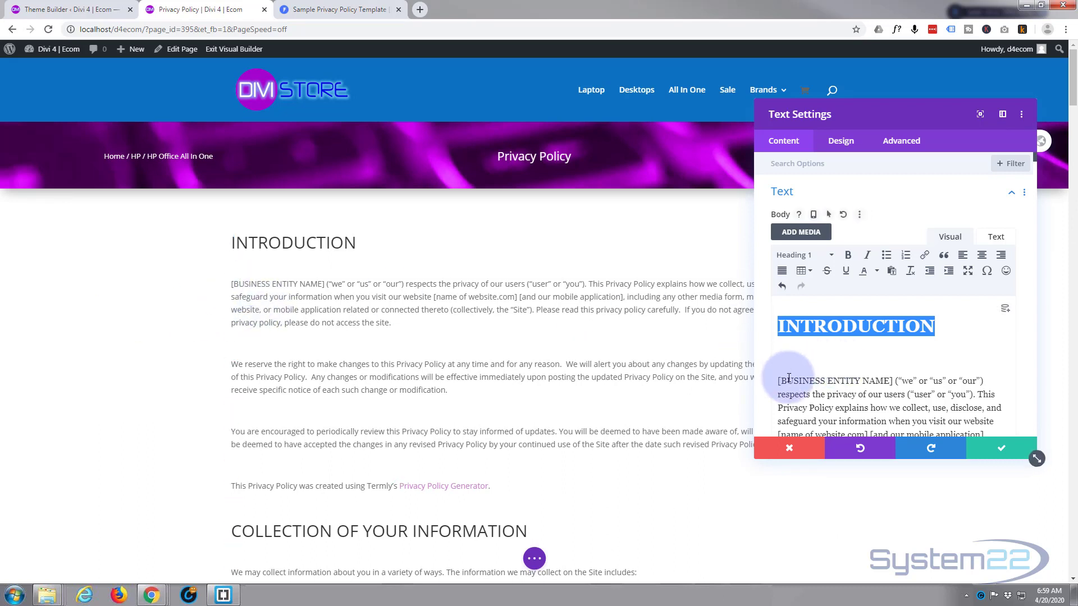
pyautogui.moveTo(781, 381); pyautogui.dragTo(890, 383)
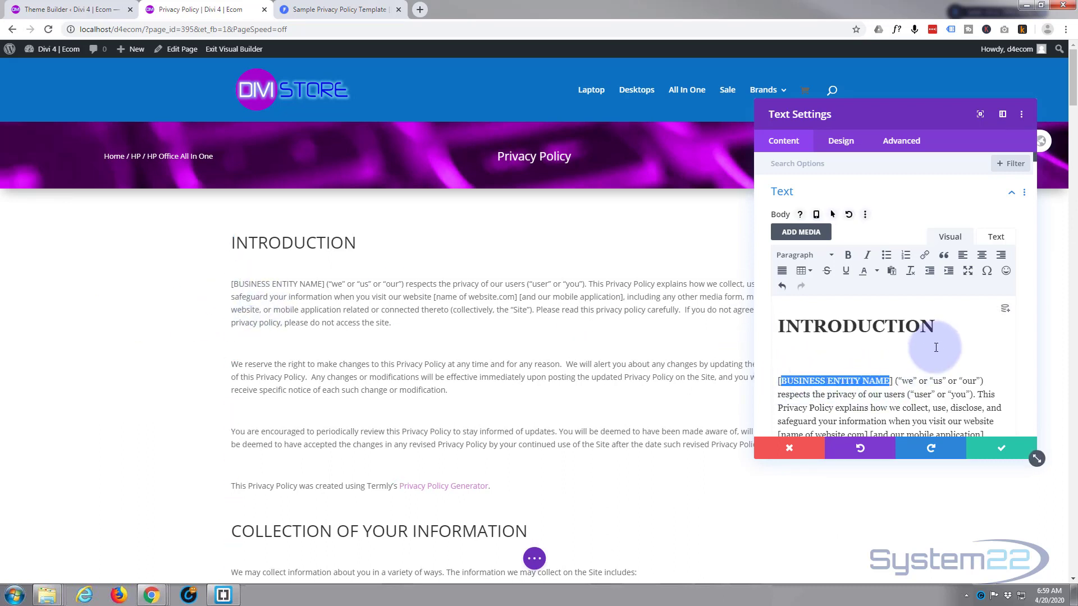
pyautogui.write('Divi Store')
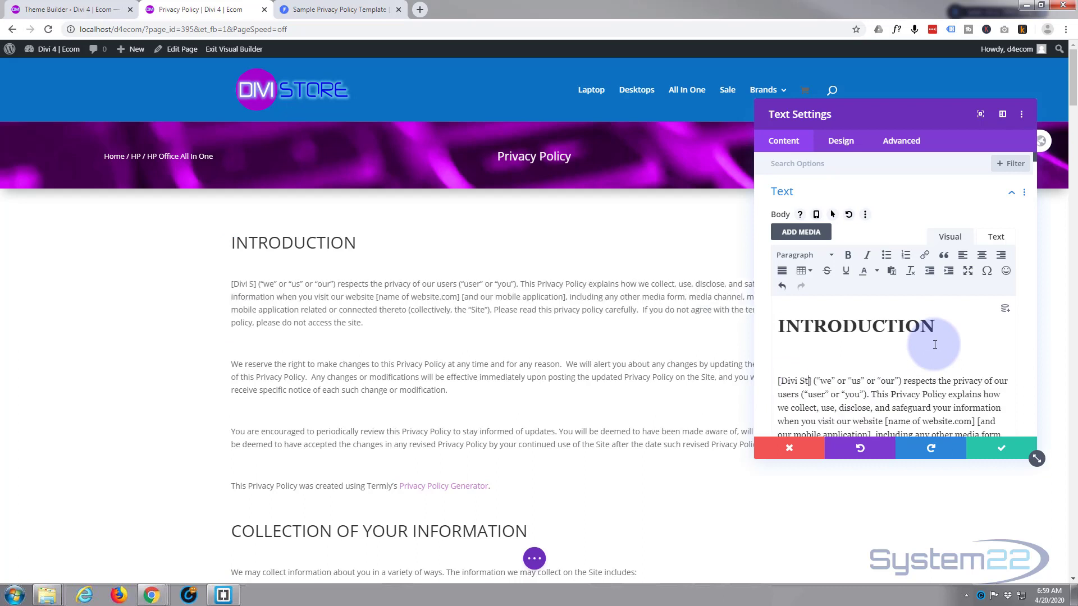
# - Save the Text module edits and scroll down to the policy's Contact Us section
pyautogui.click(999, 454)
pyautogui.scroll(-10, 645, 417)
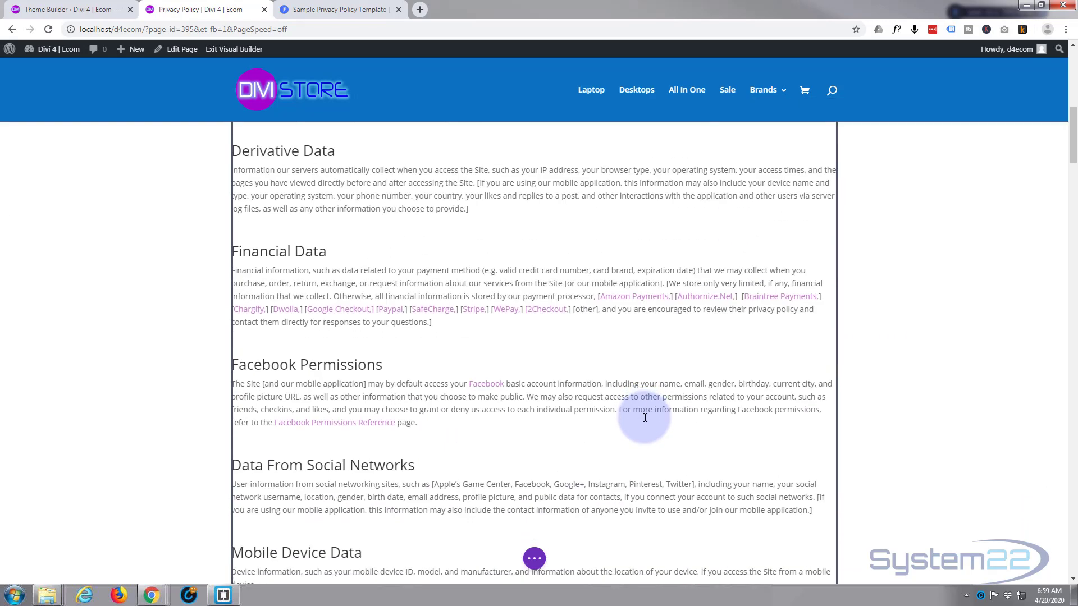
pyautogui.scroll(-20, 645, 418)
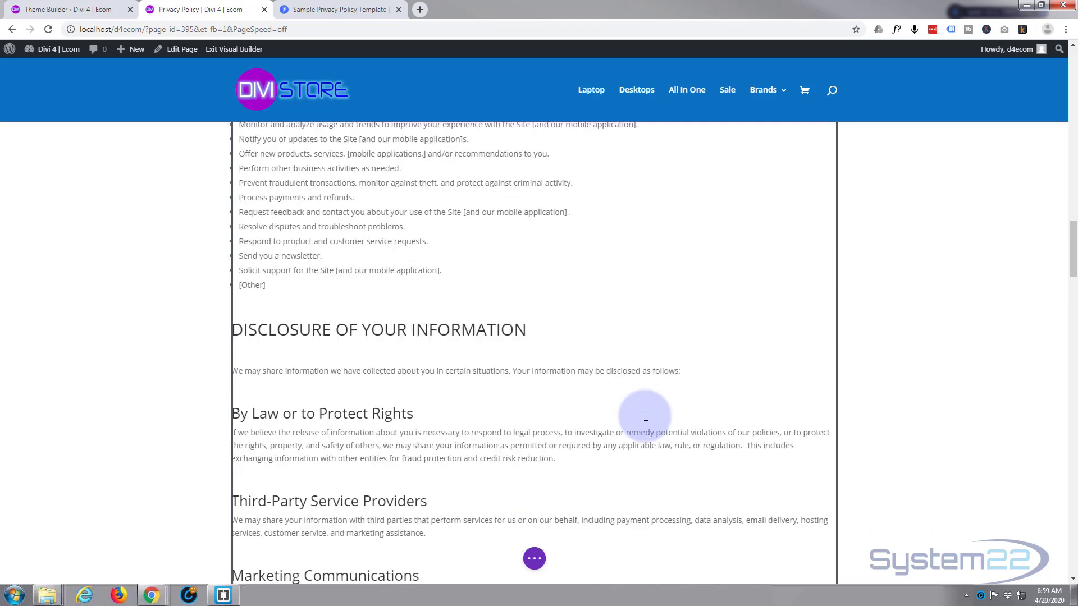
pyautogui.scroll(-20, 645, 417)
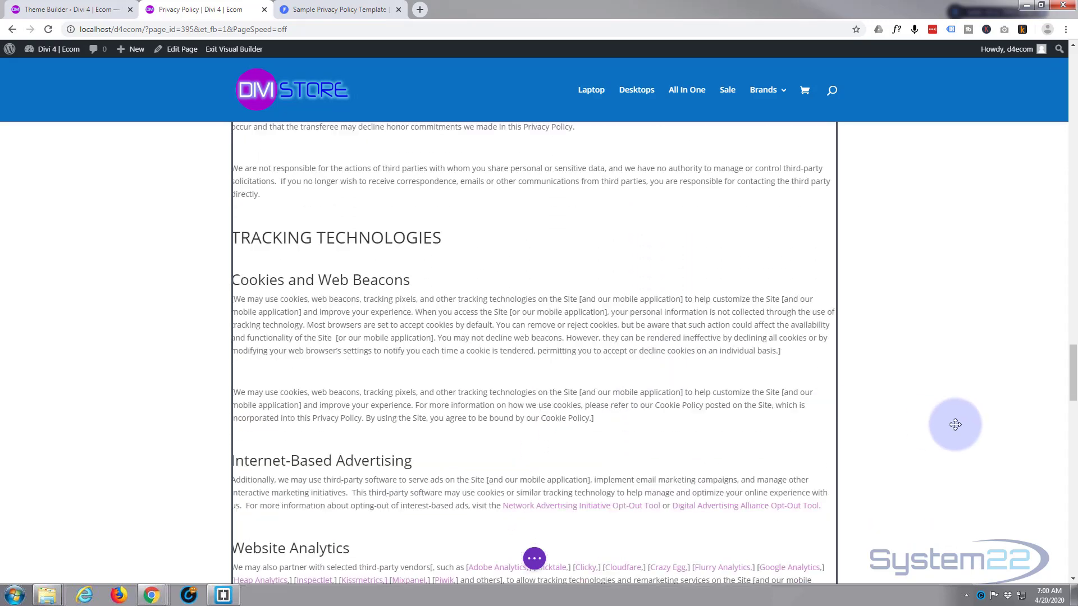
pyautogui.moveTo(1070, 409); pyautogui.dragTo(1072, 581)
pyautogui.click(1072, 581)
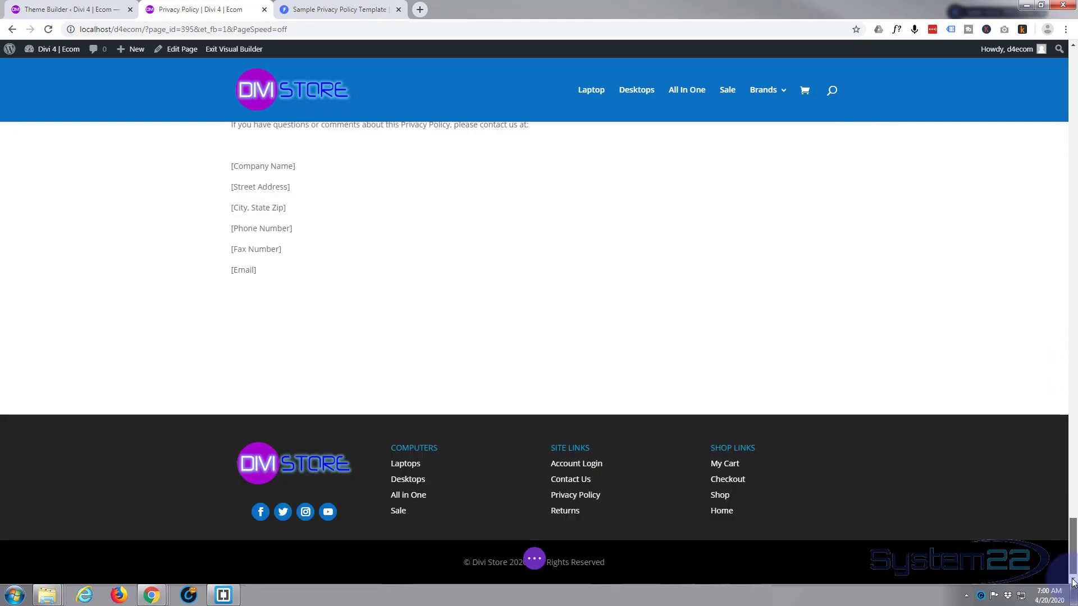
# - Insert the saved 'Never miss' library section below the policy, then return to the top
pyautogui.click(534, 417)
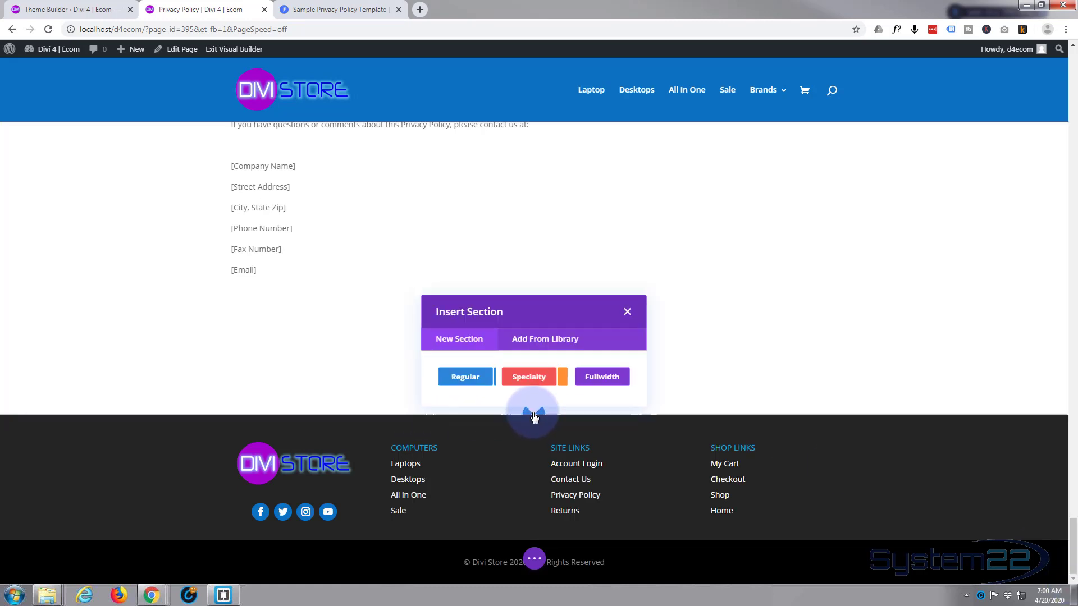
pyautogui.click(544, 339)
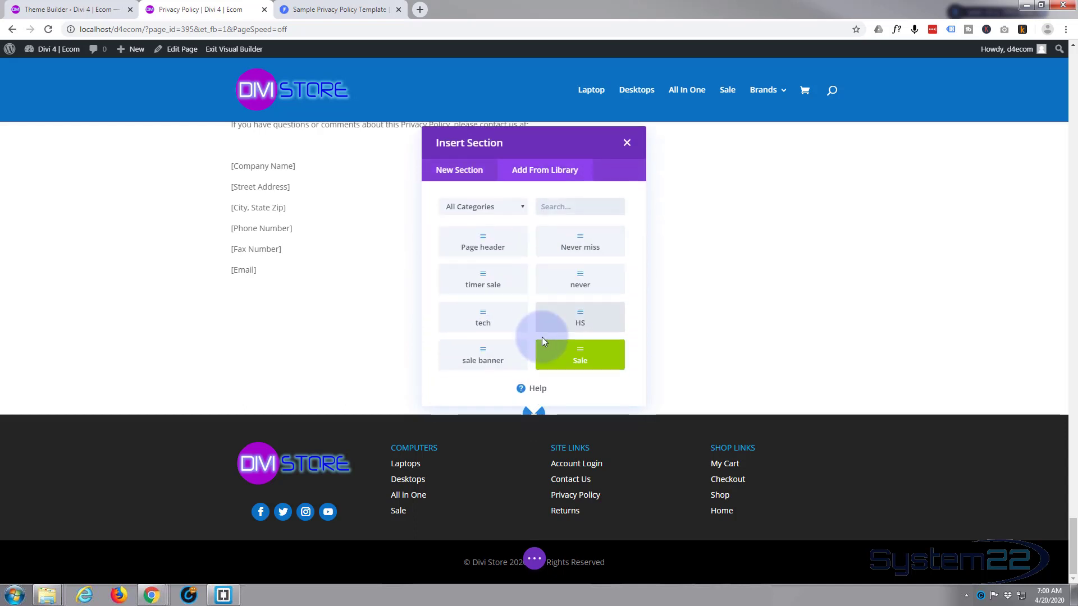
pyautogui.click(577, 253)
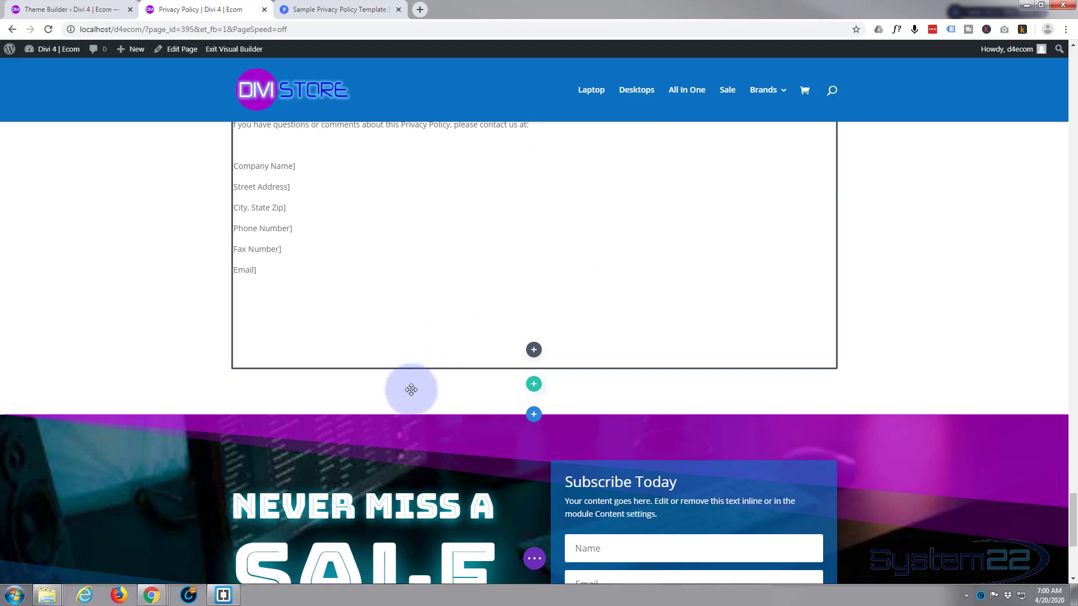
pyautogui.scroll(10, 411, 384)
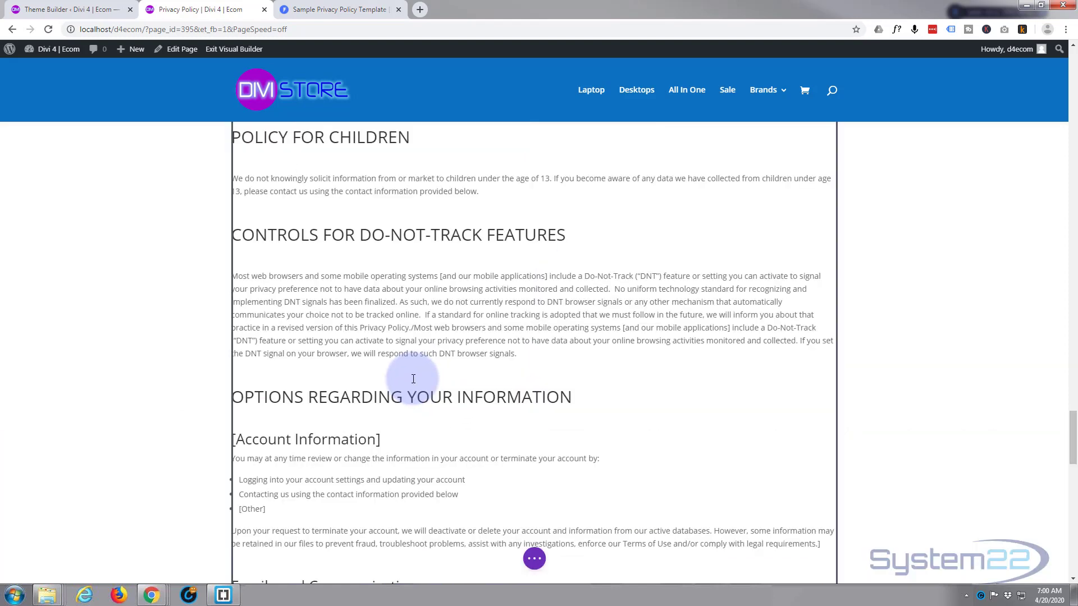
pyautogui.scroll(6, 413, 379)
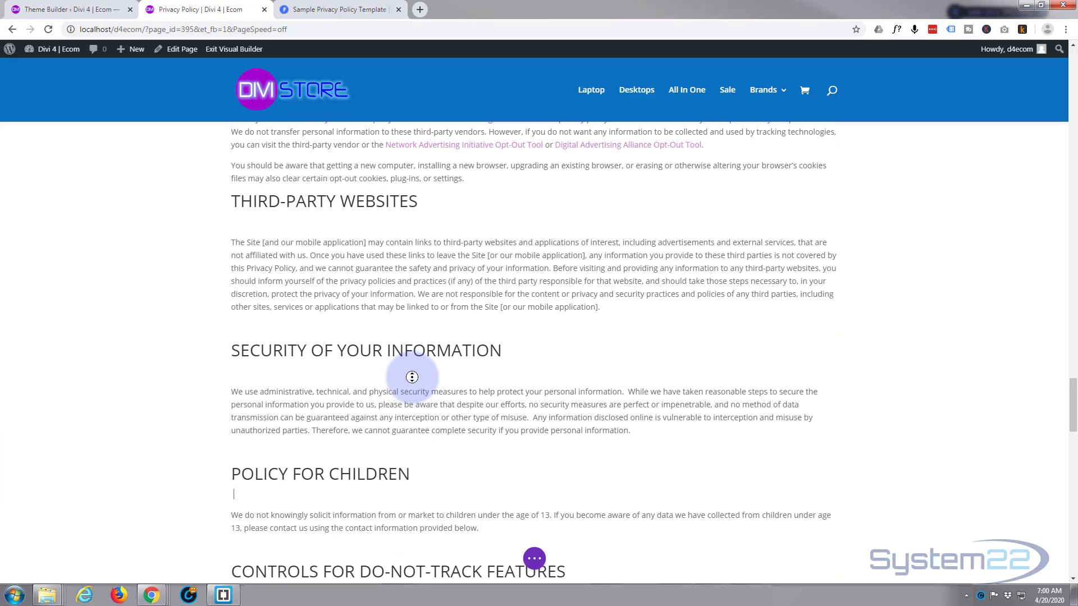
pyautogui.scroll(4, 393, 373)
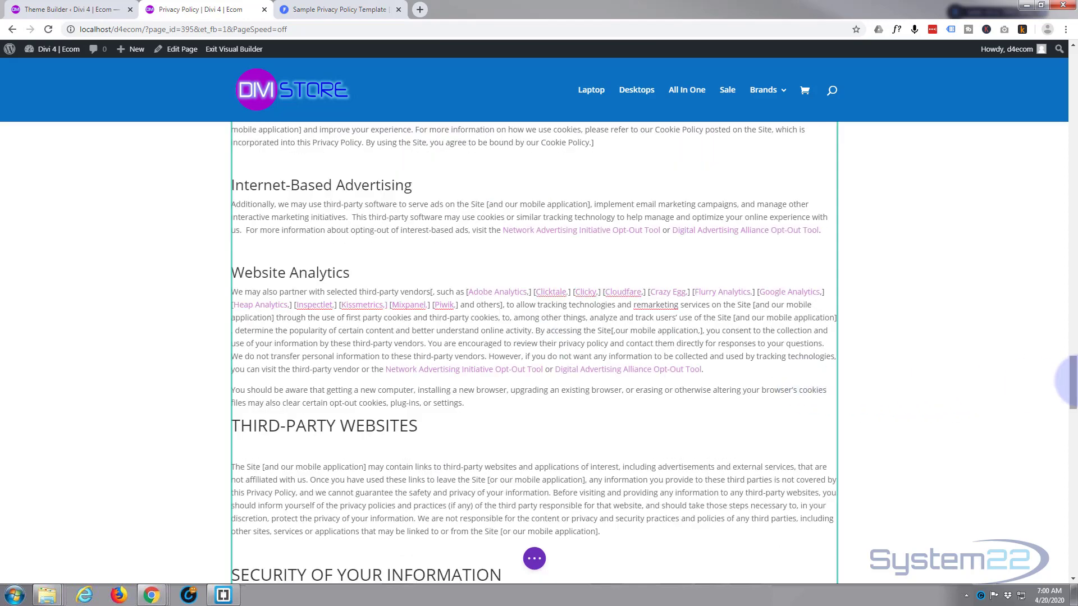
pyautogui.moveTo(1073, 373); pyautogui.dragTo(1072, 67)
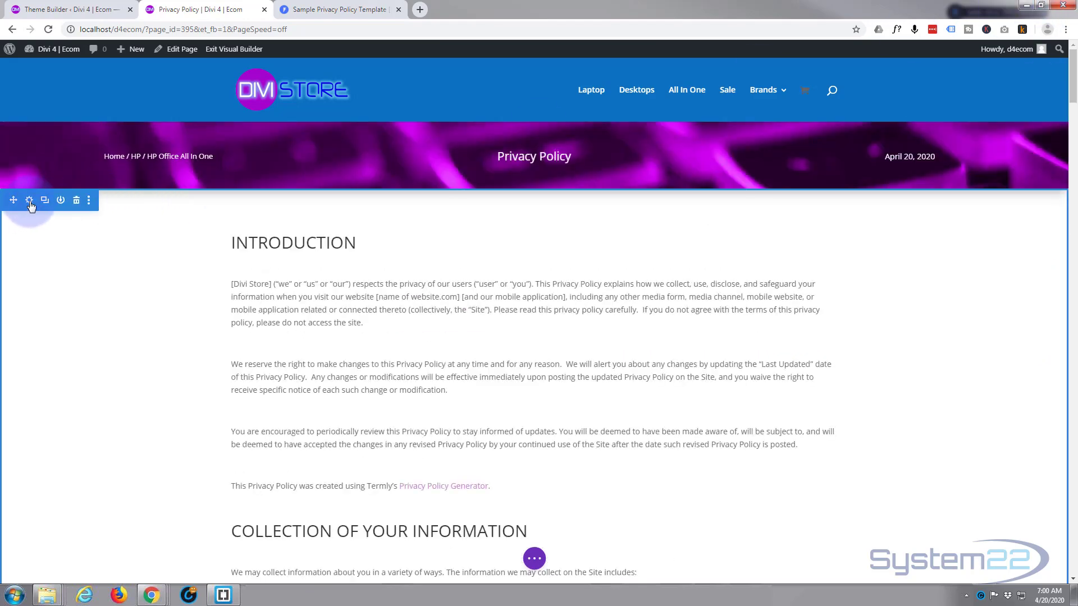
# - Give the policy section a wave-shaped top divider with 60% height
pyautogui.click(29, 201)
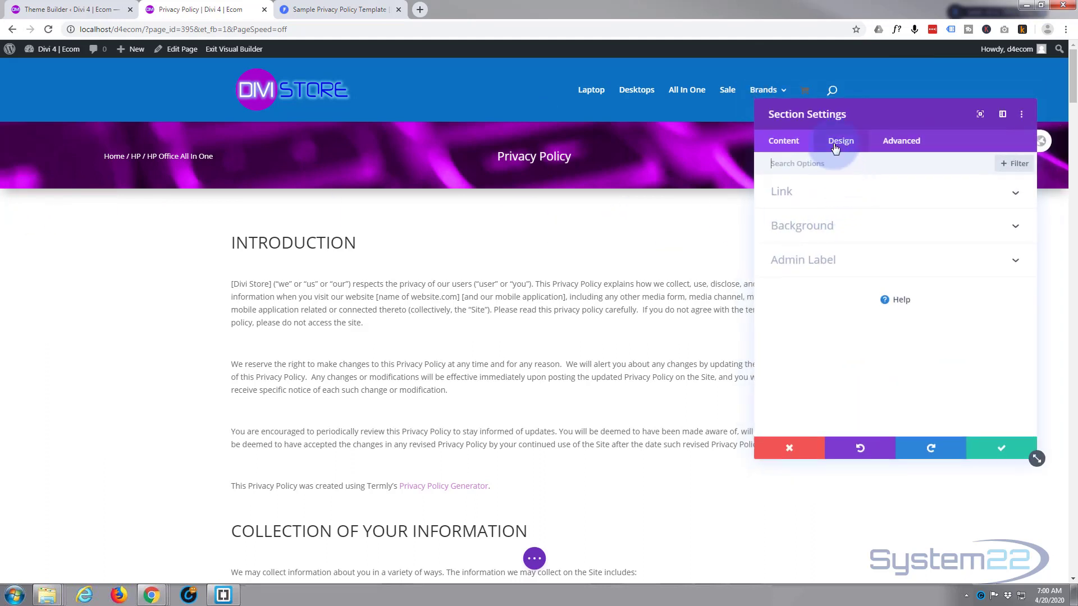
pyautogui.click(835, 147)
pyautogui.click(841, 224)
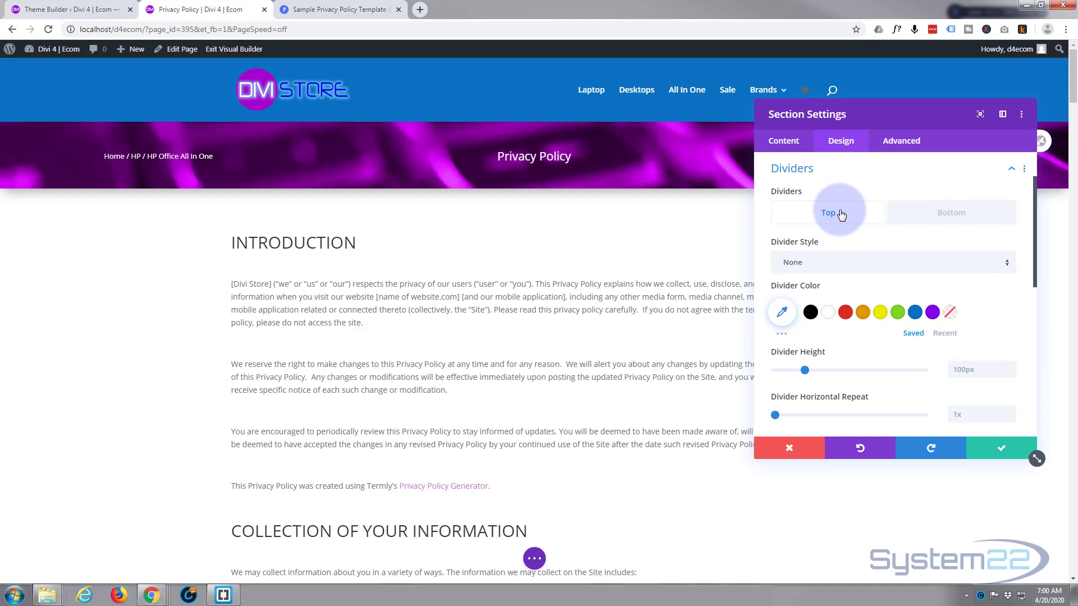
pyautogui.click(843, 269)
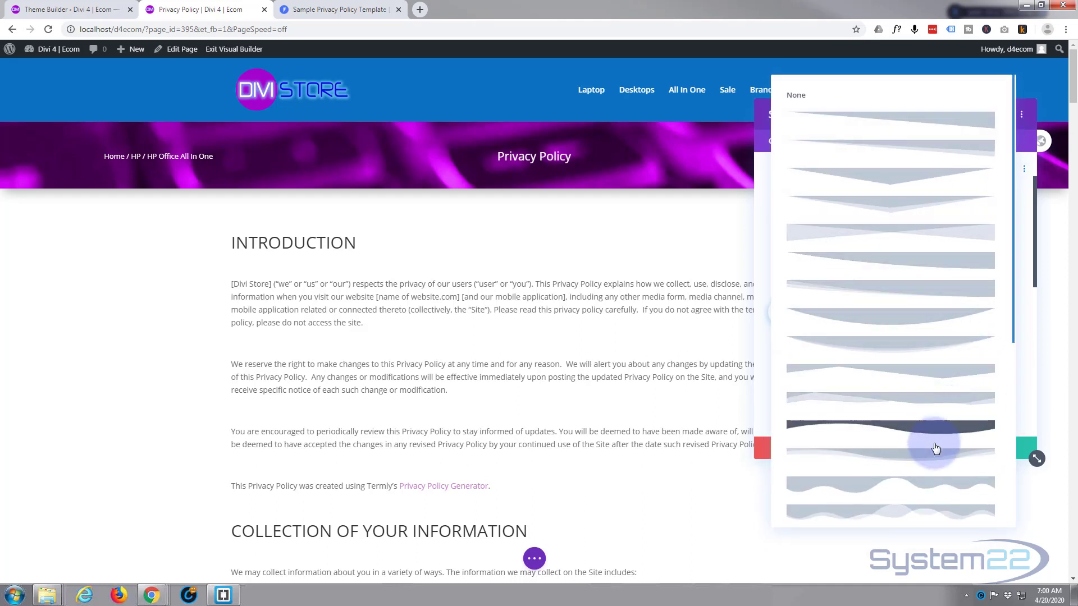
pyautogui.click(921, 509)
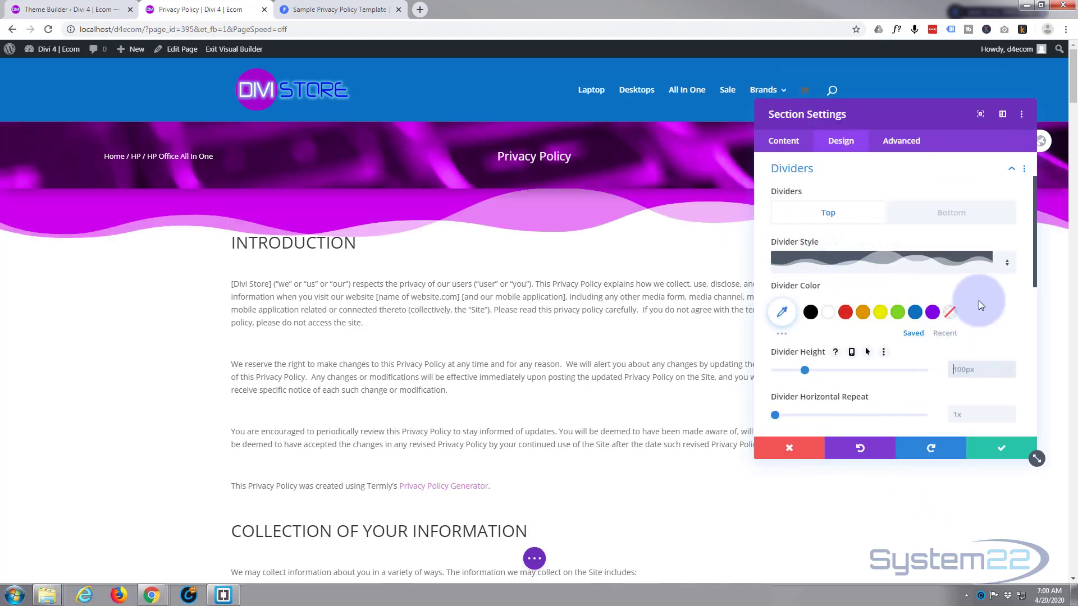
pyautogui.write('60')
pyautogui.write('px')
pyautogui.press('BackSpace')
pyautogui.press('BackSpace')
pyautogui.write('%')
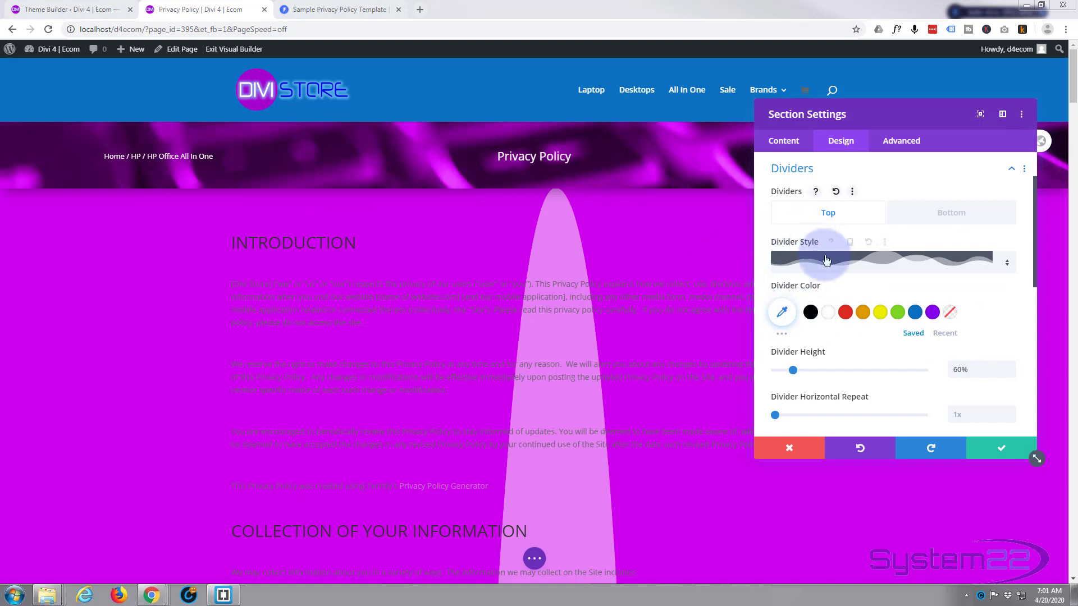
# - Colour the top divider translucent magenta #cd00ed and change its style to a diagonal slant
pyautogui.click(782, 313)
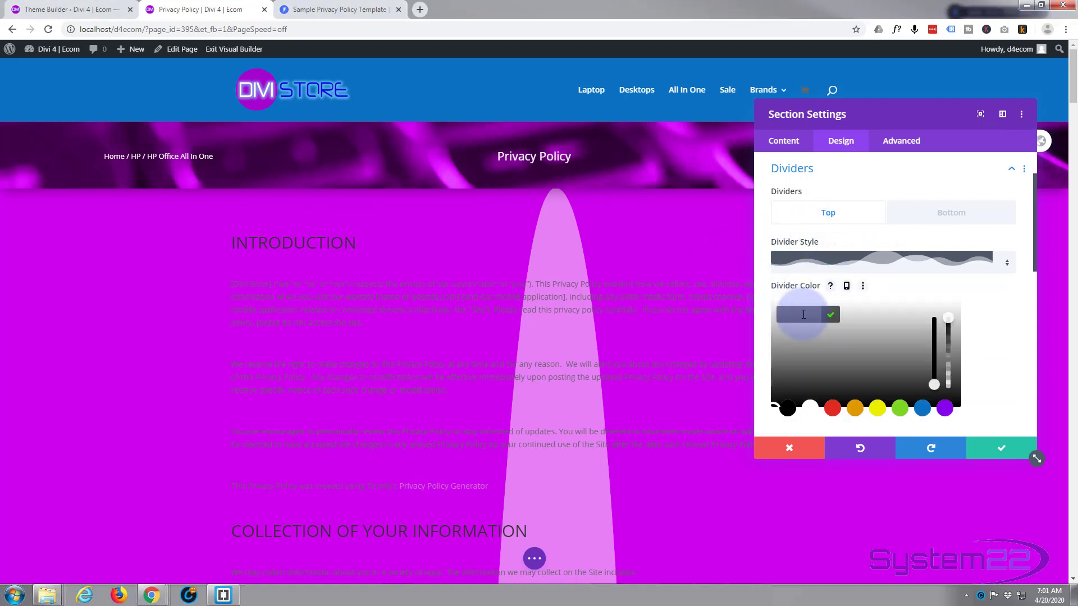
pyautogui.write('#cd00ed')
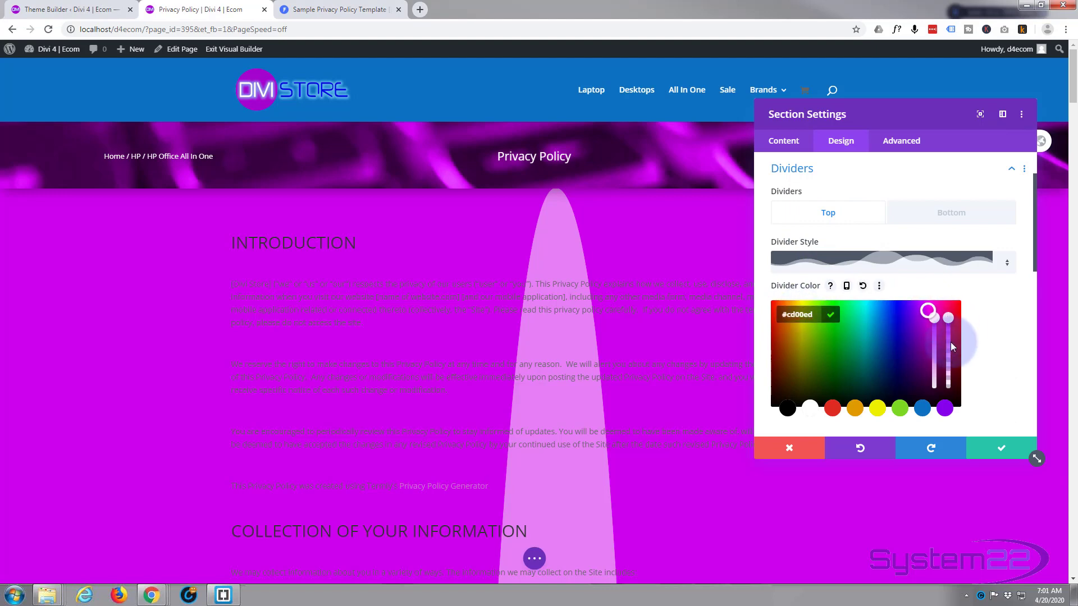
pyautogui.moveTo(951, 346); pyautogui.dragTo(948, 378)
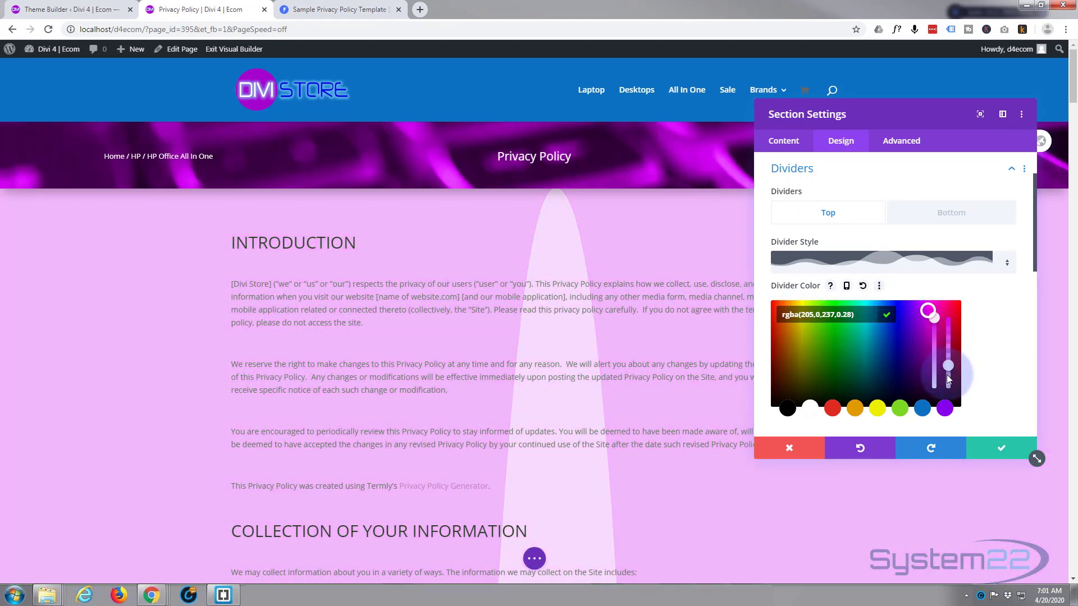
pyautogui.click(870, 267)
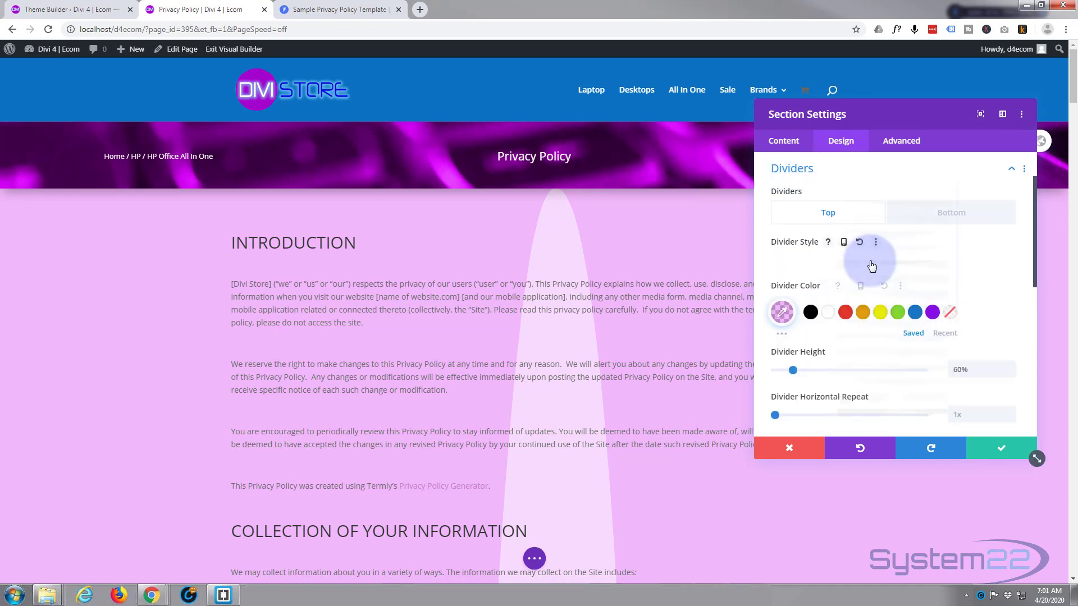
pyautogui.click(898, 156)
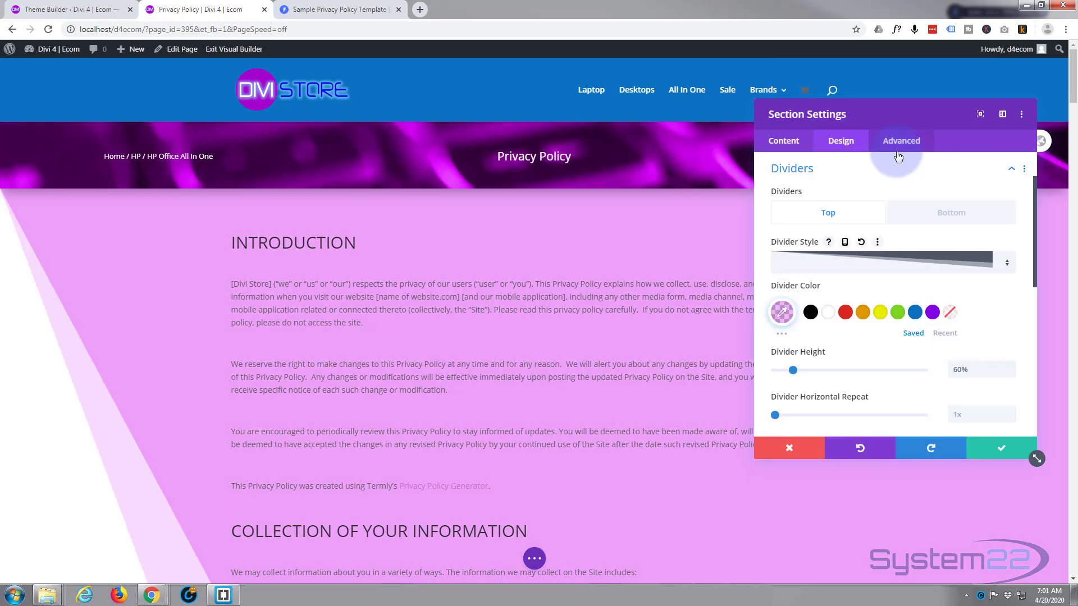
# - Make the bottom divider a slanted, nearly transparent blue #0c71c3 shape, then save the section settings
pyautogui.click(939, 217)
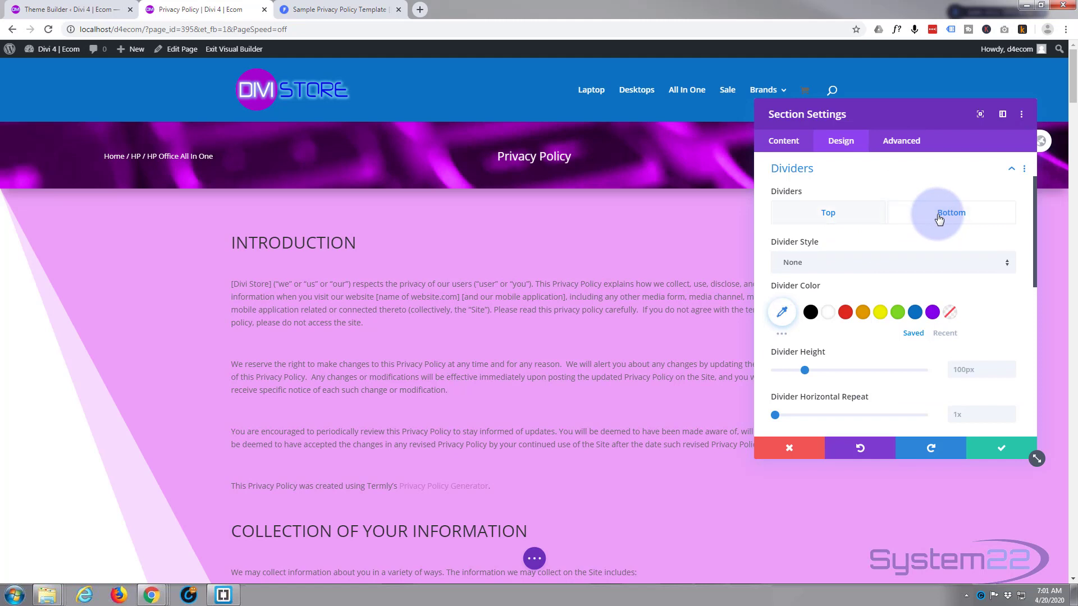
pyautogui.click(935, 267)
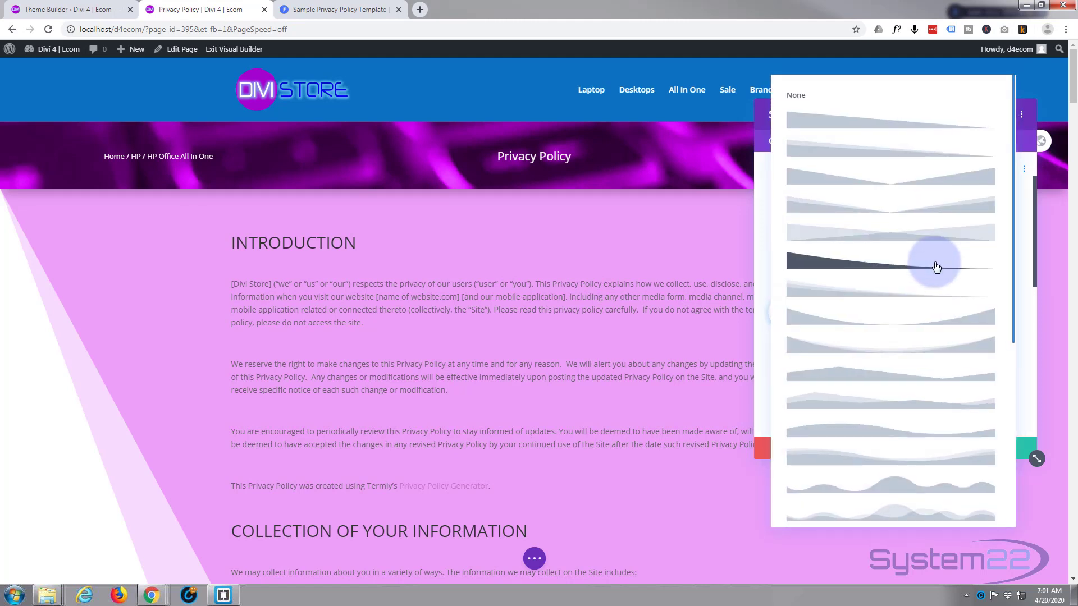
pyautogui.click(866, 298)
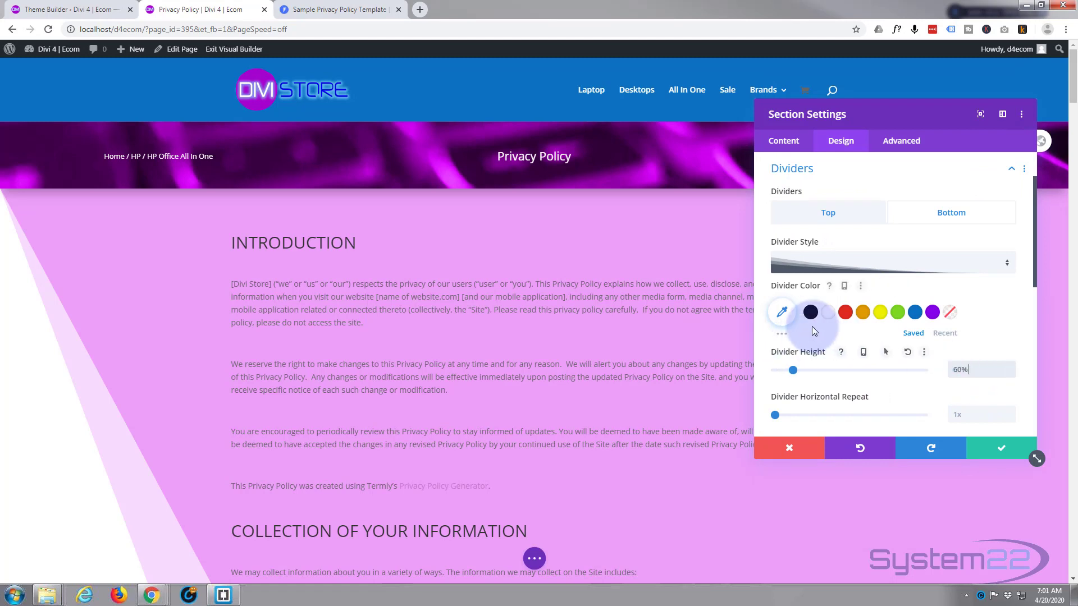
pyautogui.click(912, 318)
pyautogui.moveTo(1075, 95); pyautogui.dragTo(1073, 501)
pyautogui.click(781, 312)
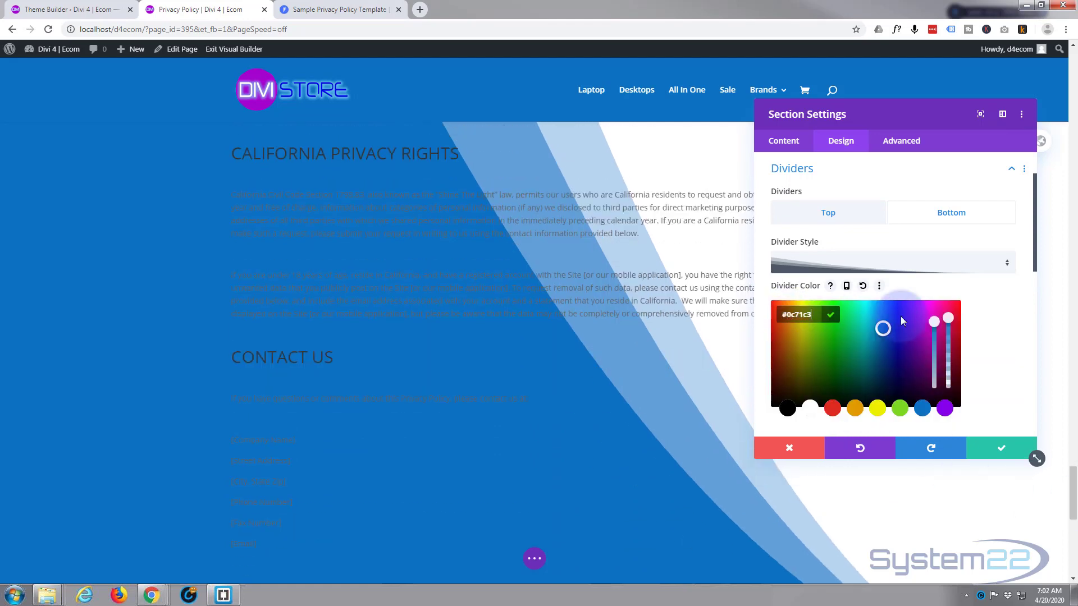
pyautogui.moveTo(948, 319); pyautogui.dragTo(951, 387)
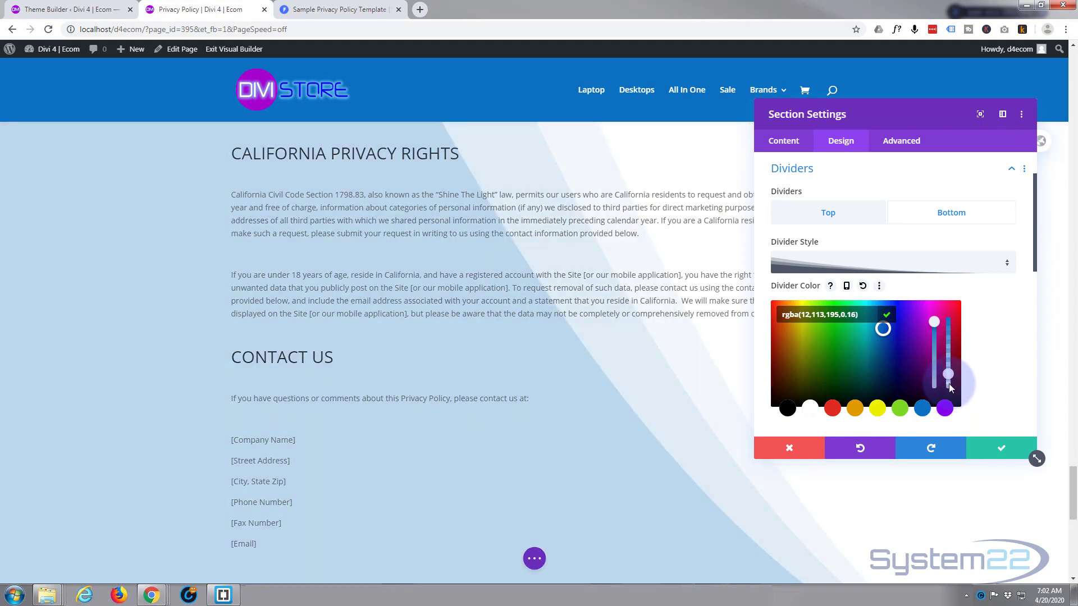
pyautogui.click(1002, 448)
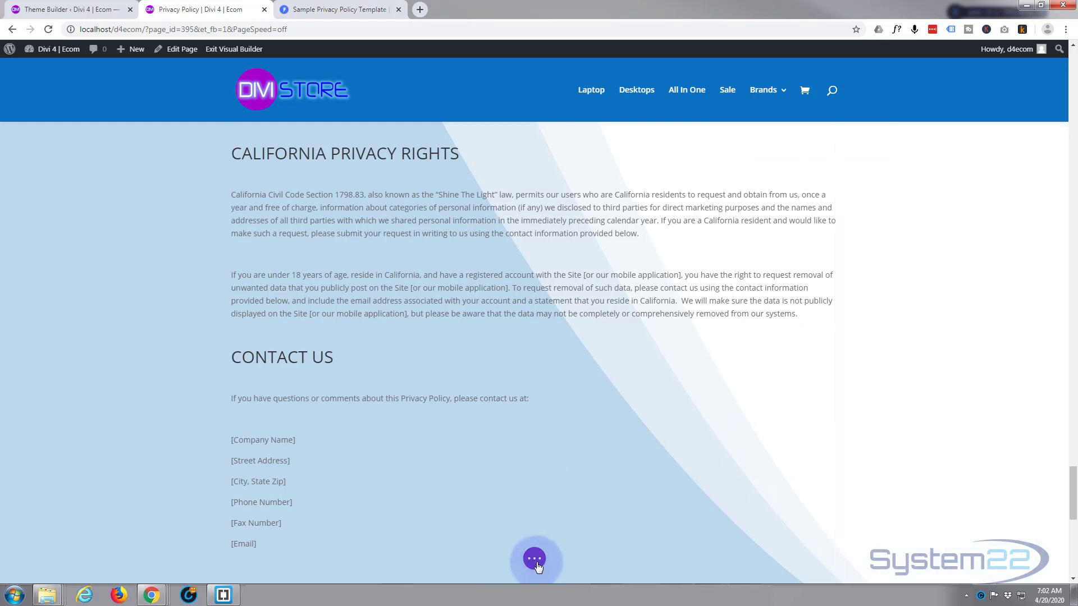
# - Save the Privacy Policy page as a draft and exit the Visual Builder
pyautogui.click(534, 560)
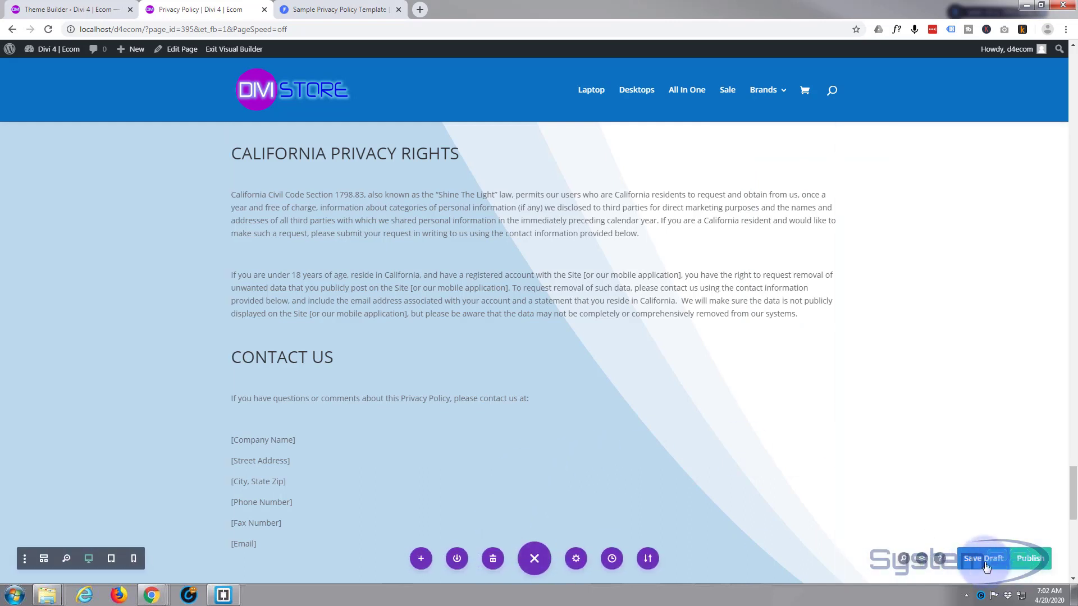
pyautogui.click(985, 561)
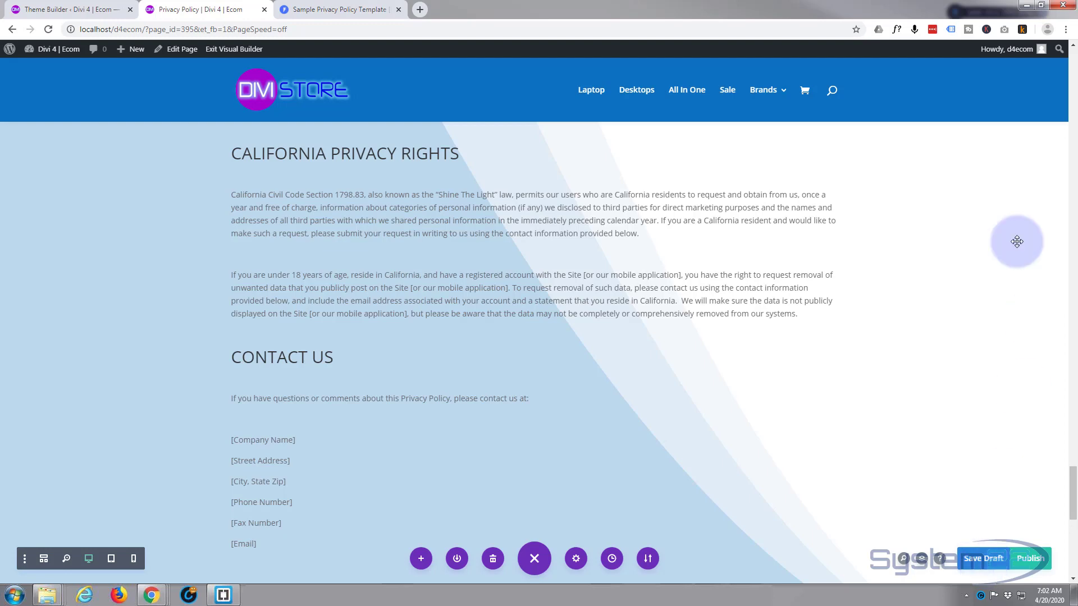
pyautogui.click(245, 50)
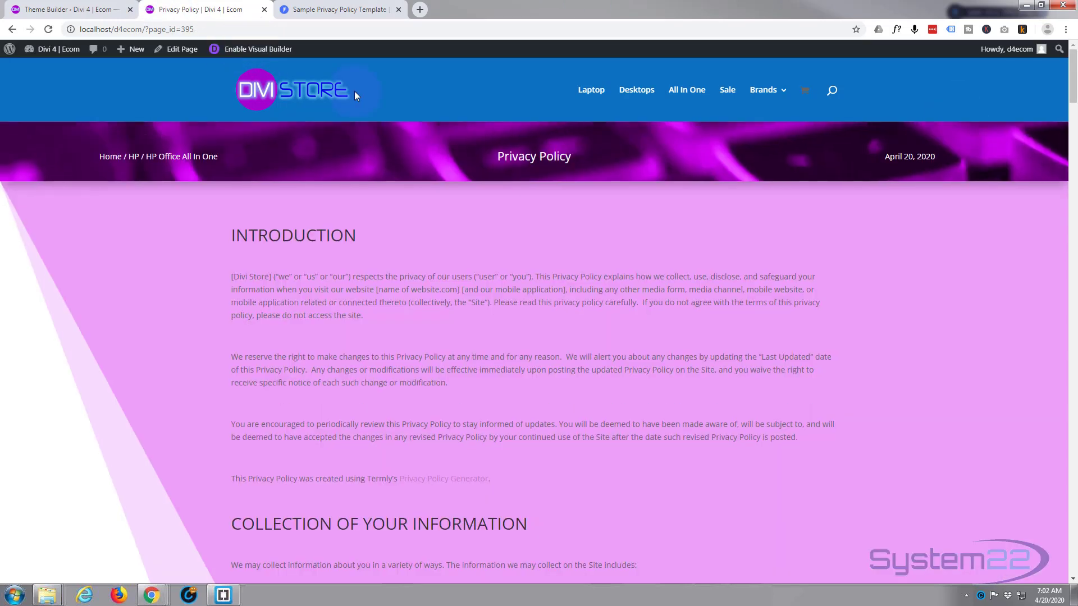
pyautogui.scroll(-15, 359, 224)
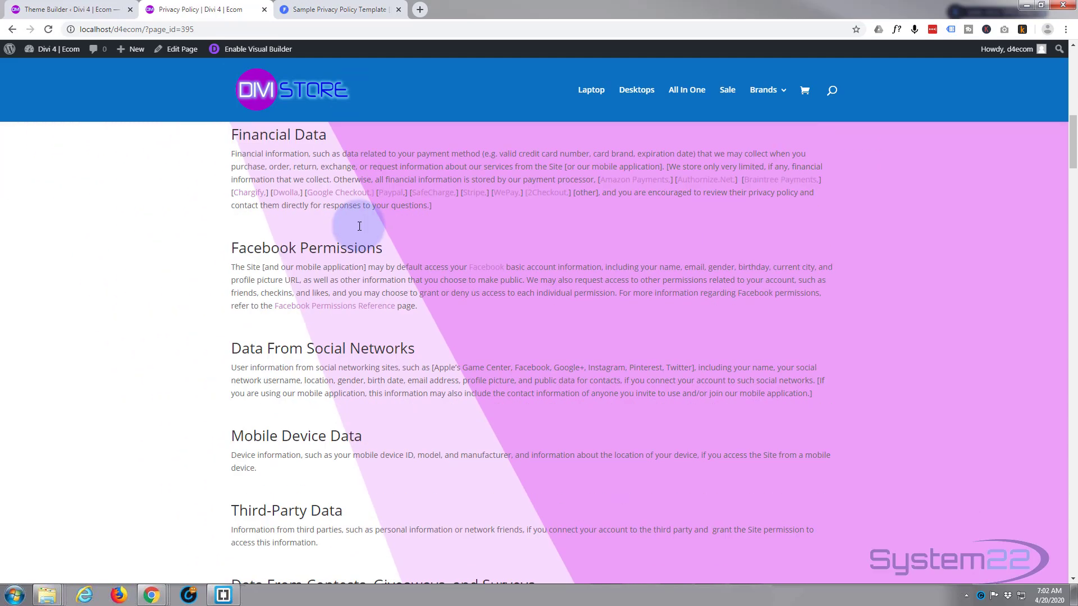
pyautogui.scroll(-15, 359, 226)
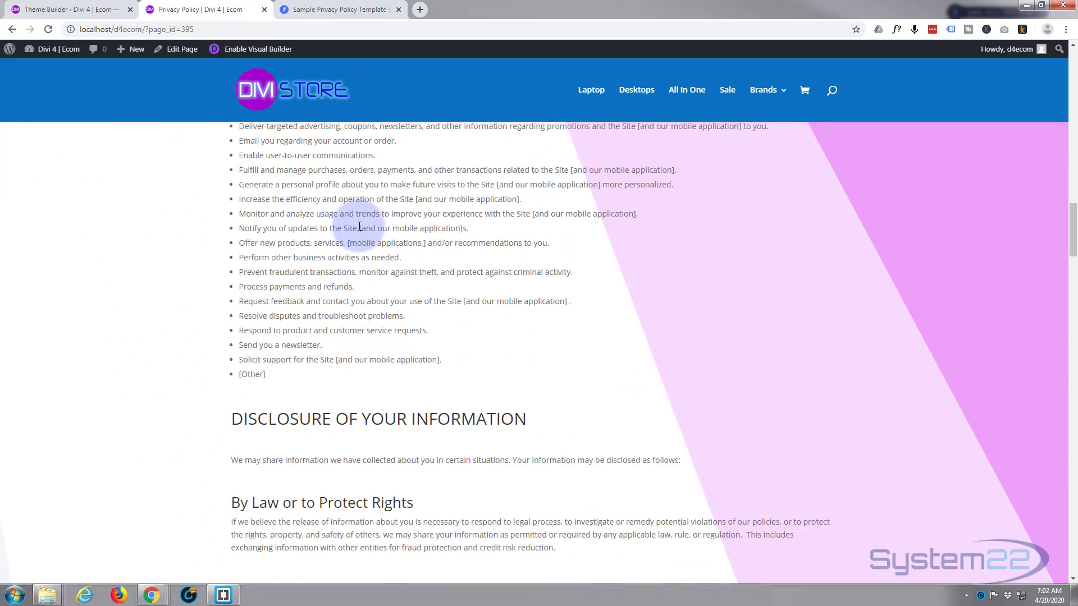
pyautogui.scroll(-15, 359, 226)
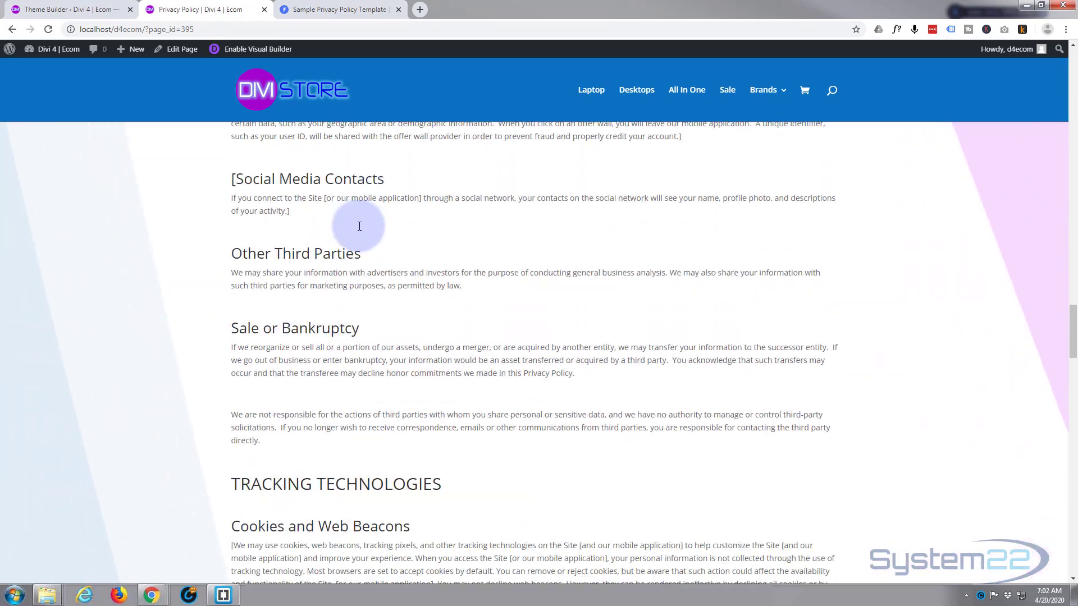
pyautogui.scroll(-10, 359, 225)
pyautogui.scroll(-15, 360, 226)
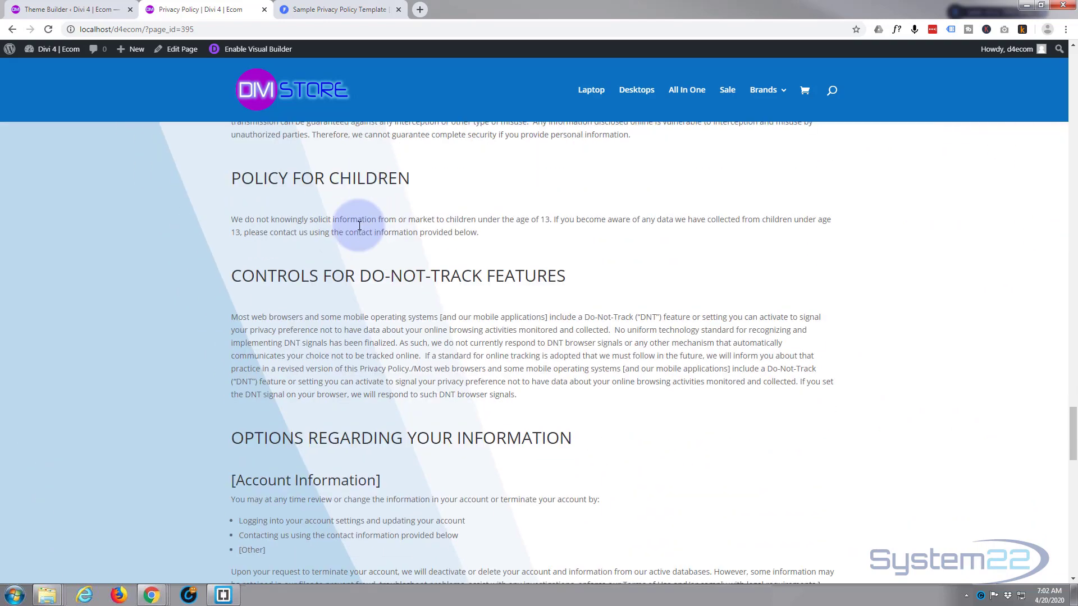
pyautogui.scroll(-7, 359, 228)
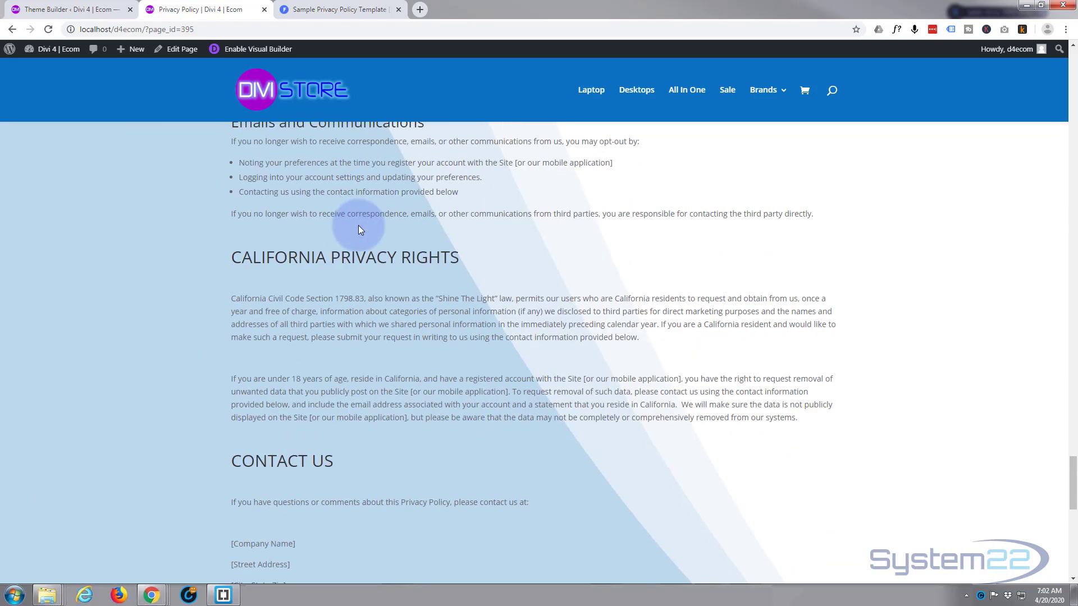
pyautogui.scroll(-1, 359, 226)
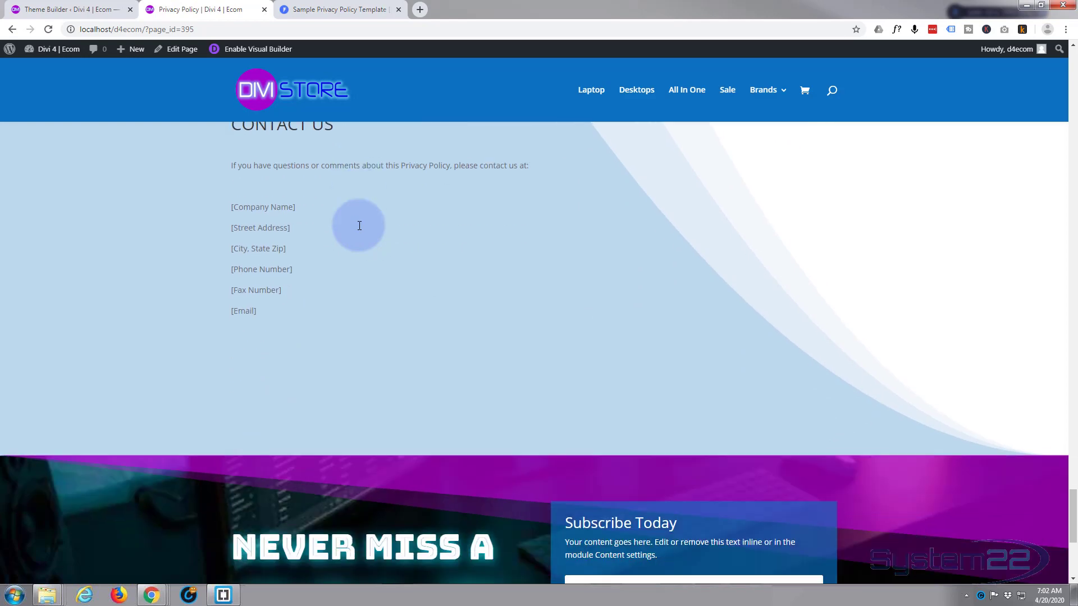
pyautogui.scroll(-6, 360, 226)
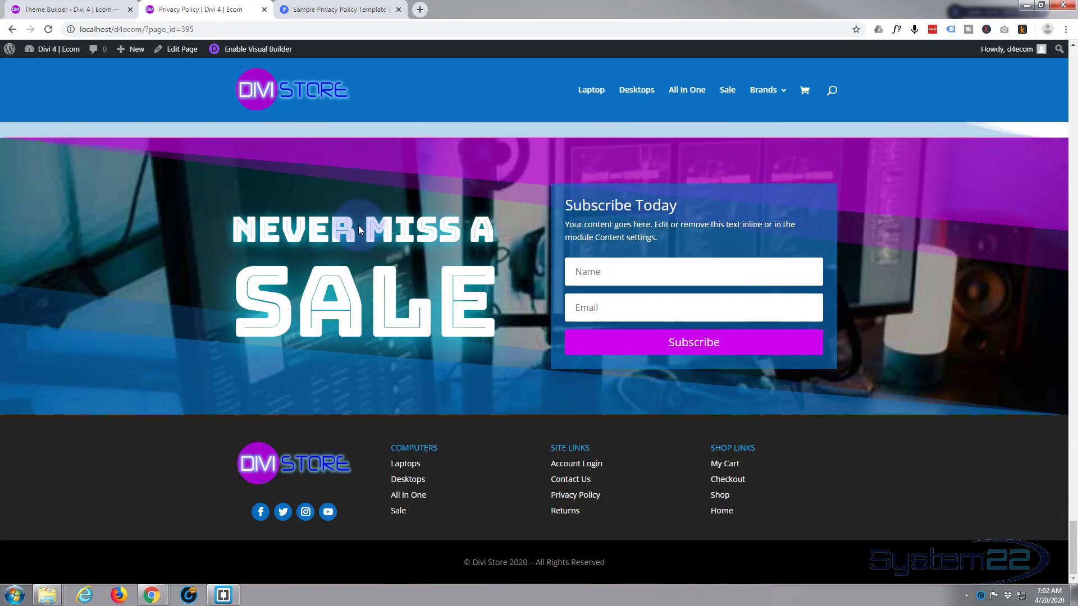
pyautogui.moveTo(1073, 553); pyautogui.dragTo(1063, 55)
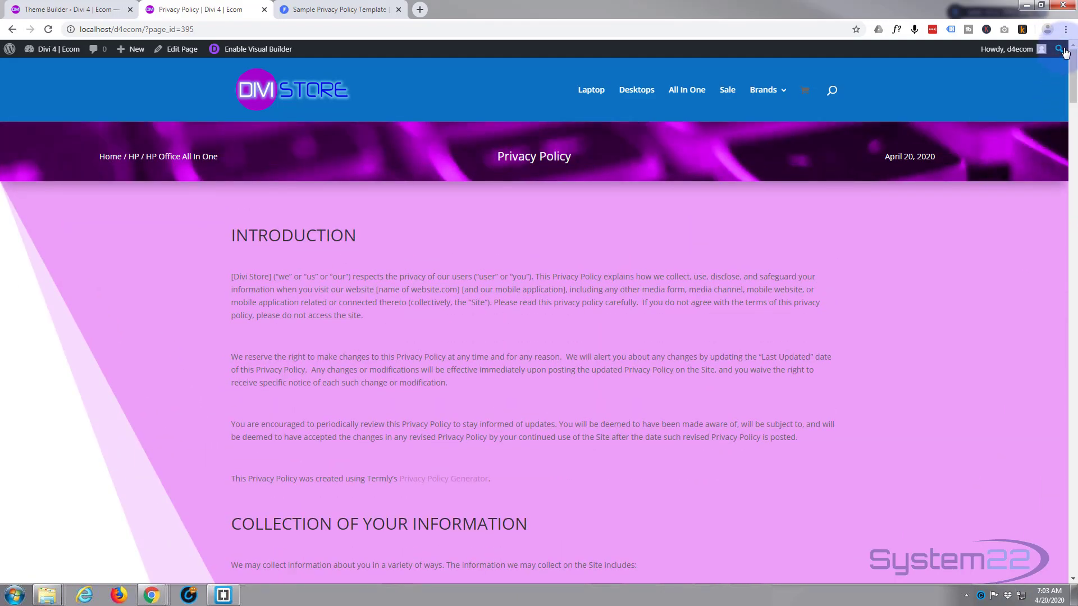